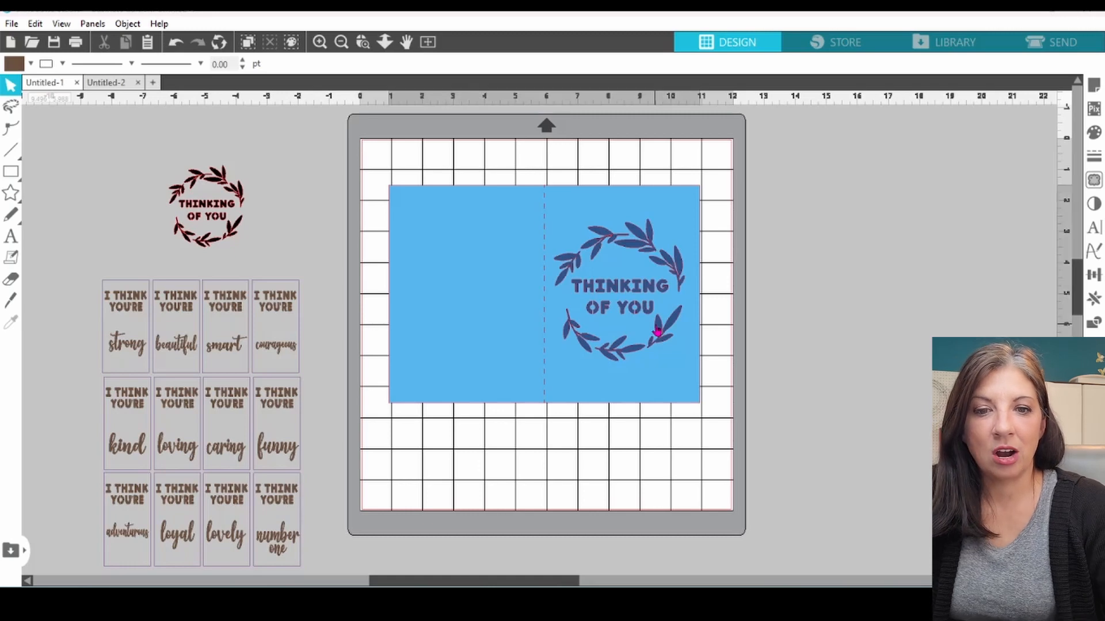
Step: Ungroup the card design and move the light-blue card with the cutout wreath off the mat into the empty workspace
right_click(658, 331)
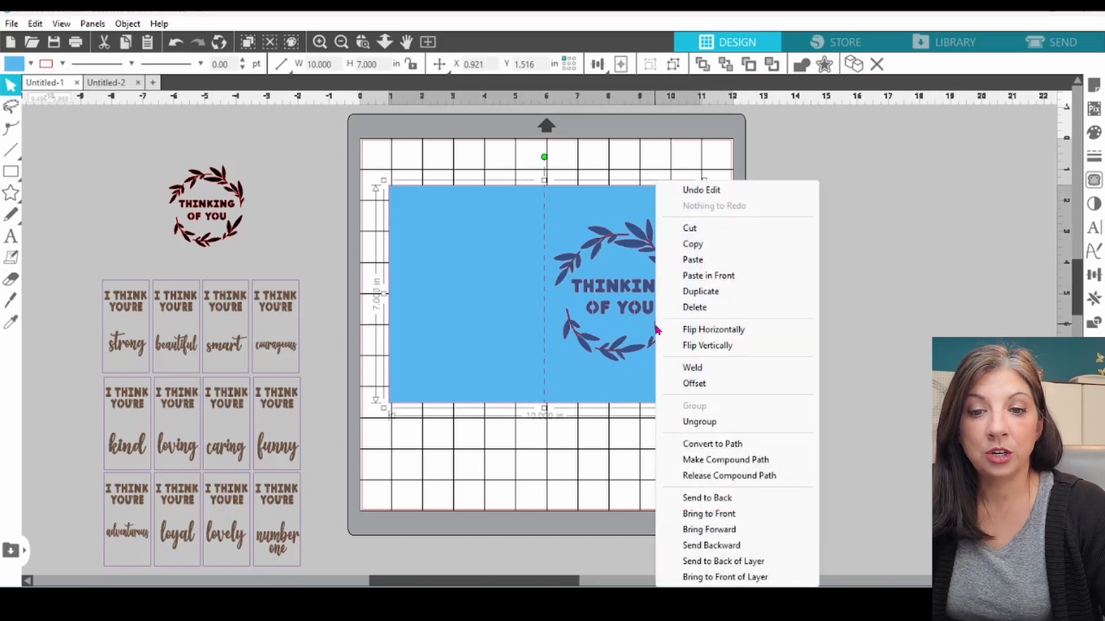
left_click(693, 424)
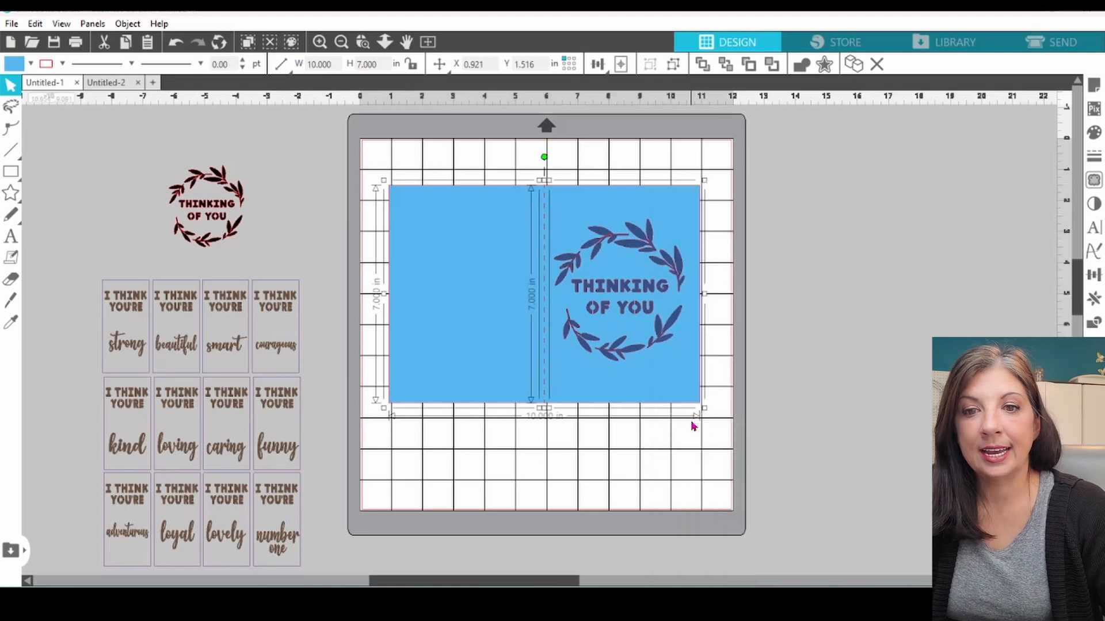
left_click(637, 451)
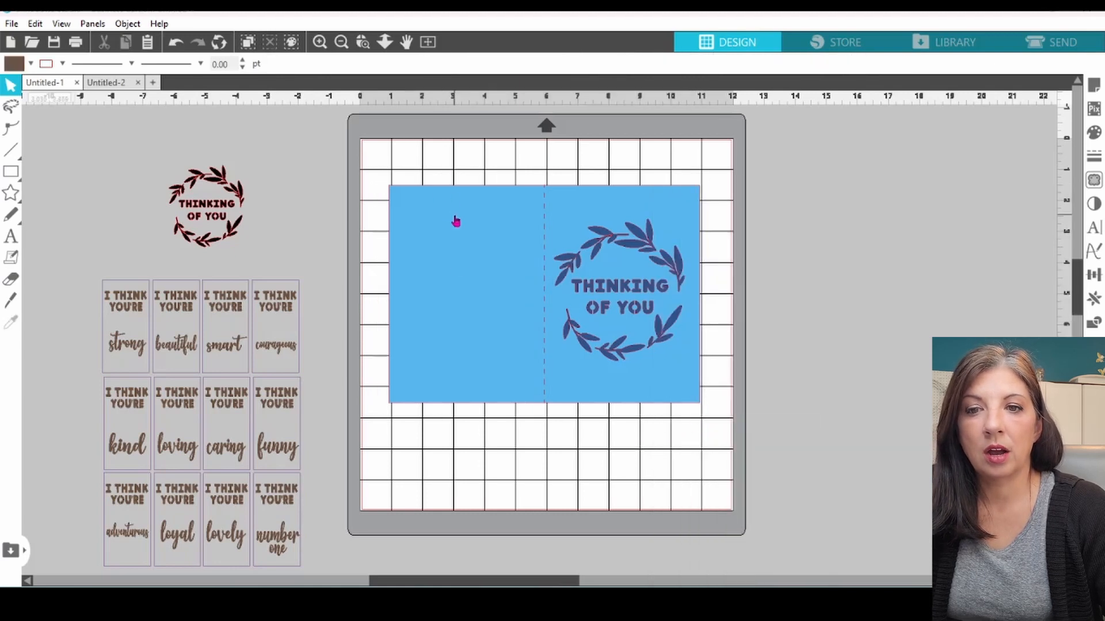
left_click_drag(455, 222, 816, 211)
key("Escape")
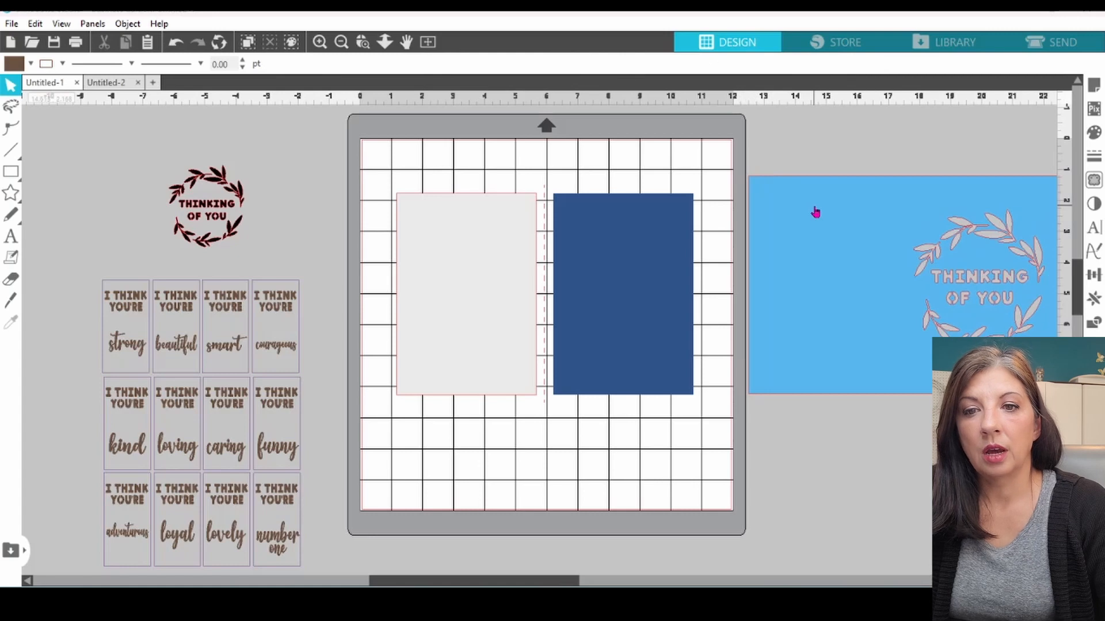
Step: Delete the grey panel, the dark-blue panel and the dashed fold line remaining on the mat
left_click_drag(406, 152, 648, 299)
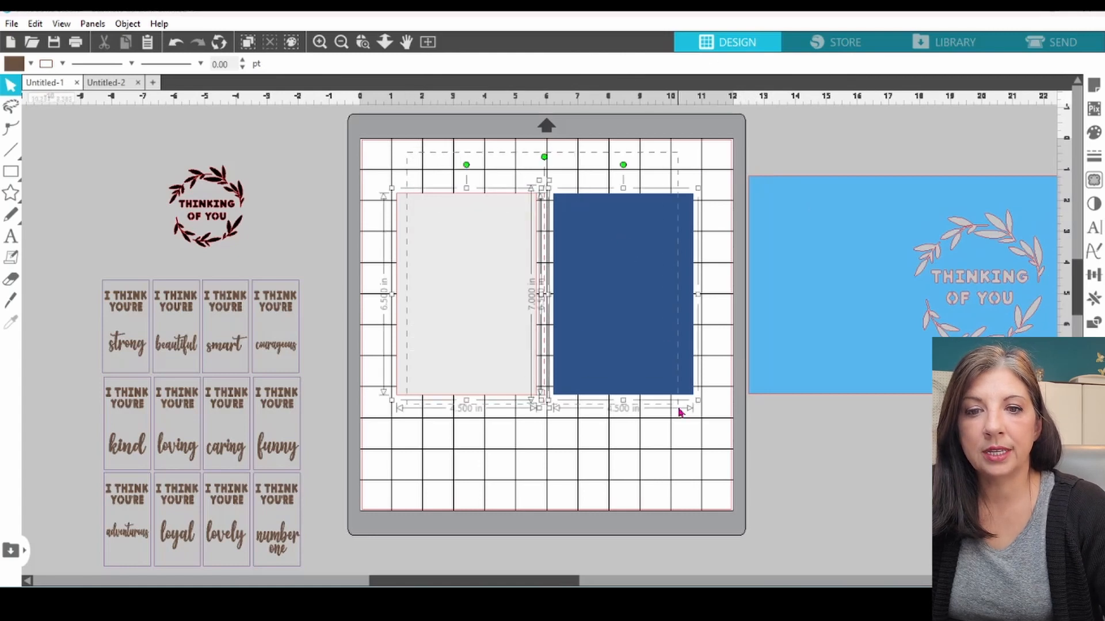
right_click(644, 342)
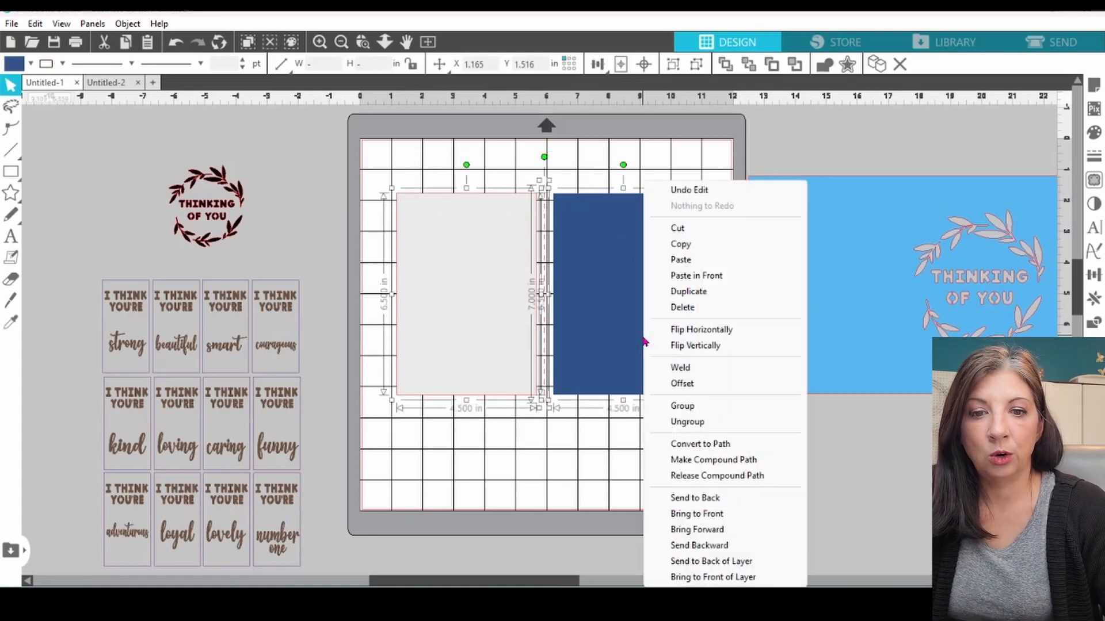
left_click(681, 311)
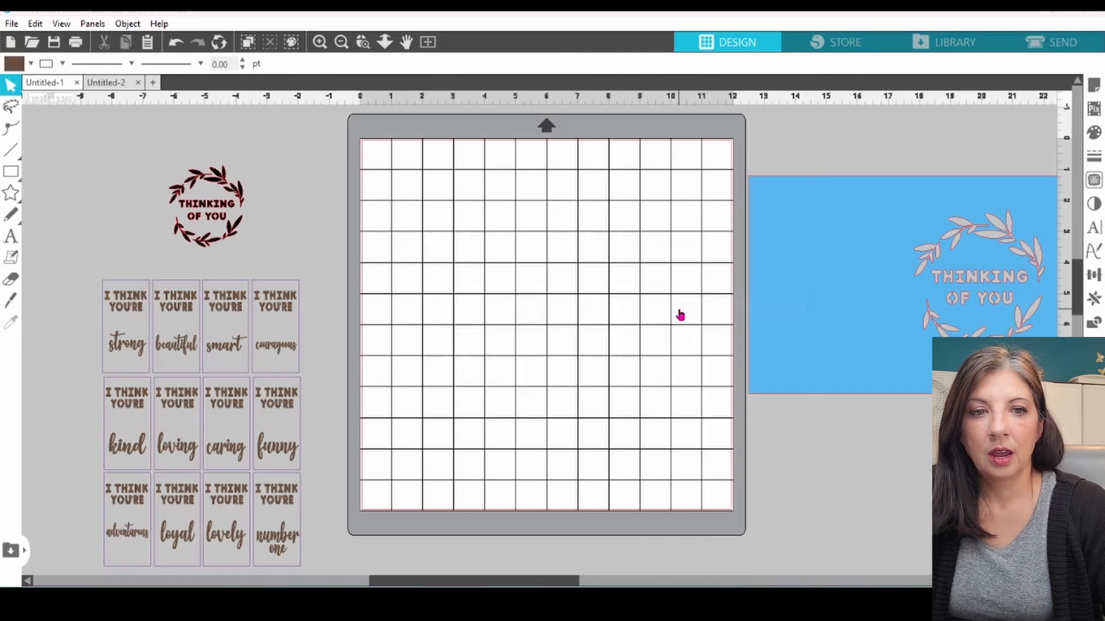
Step: Move the light-blue card back onto the mat at about X 0.39, Y 1.08 in and release its compound path
left_click_drag(846, 313, 481, 310)
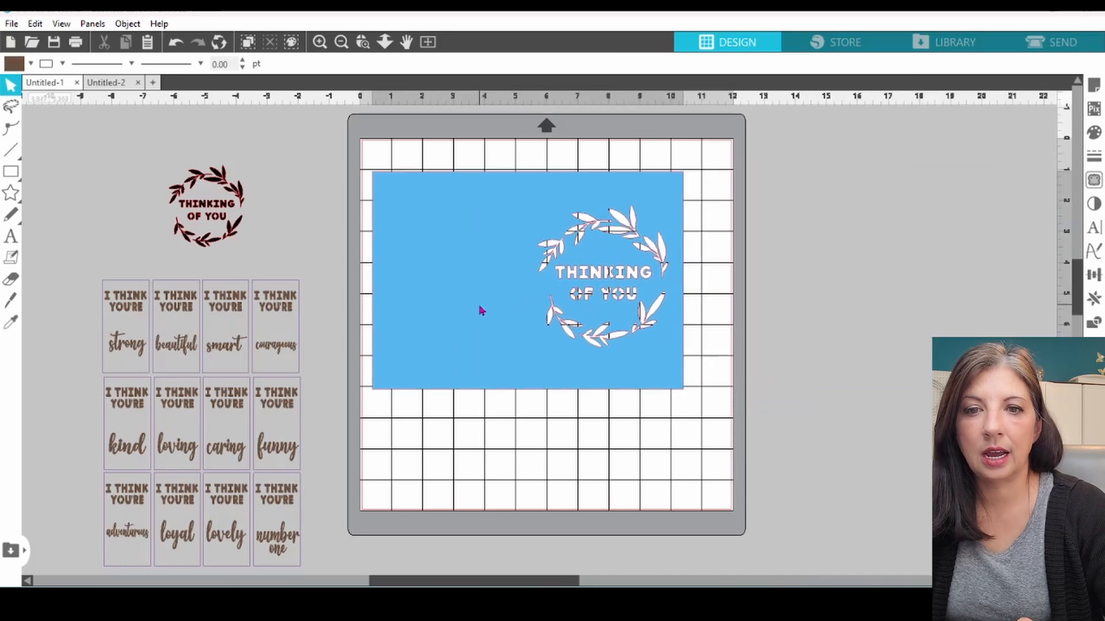
right_click(481, 310)
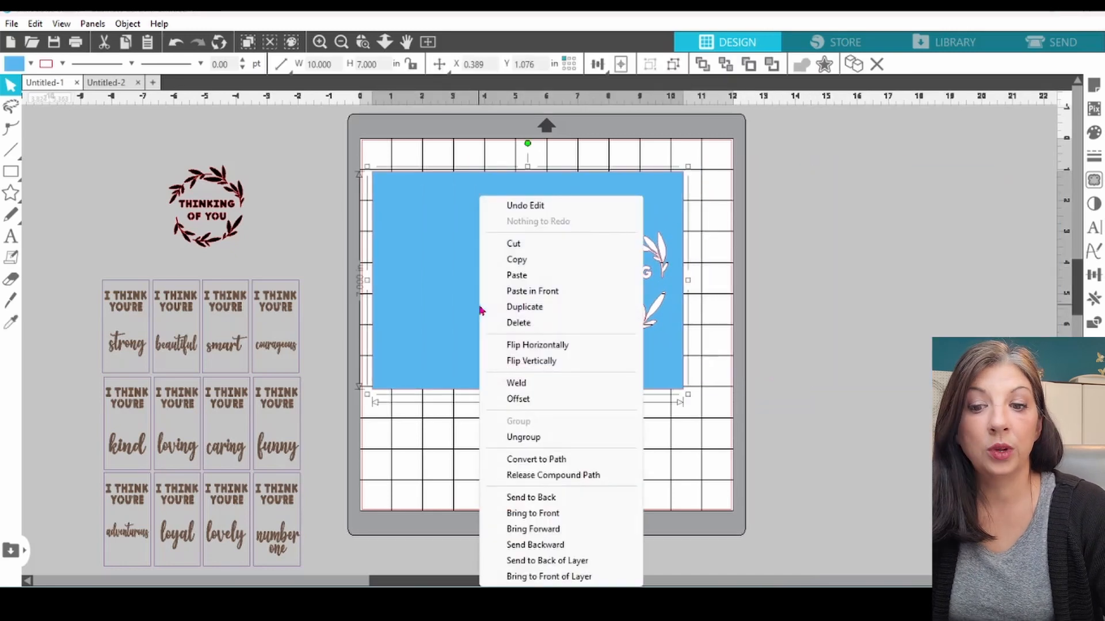
left_click(548, 475)
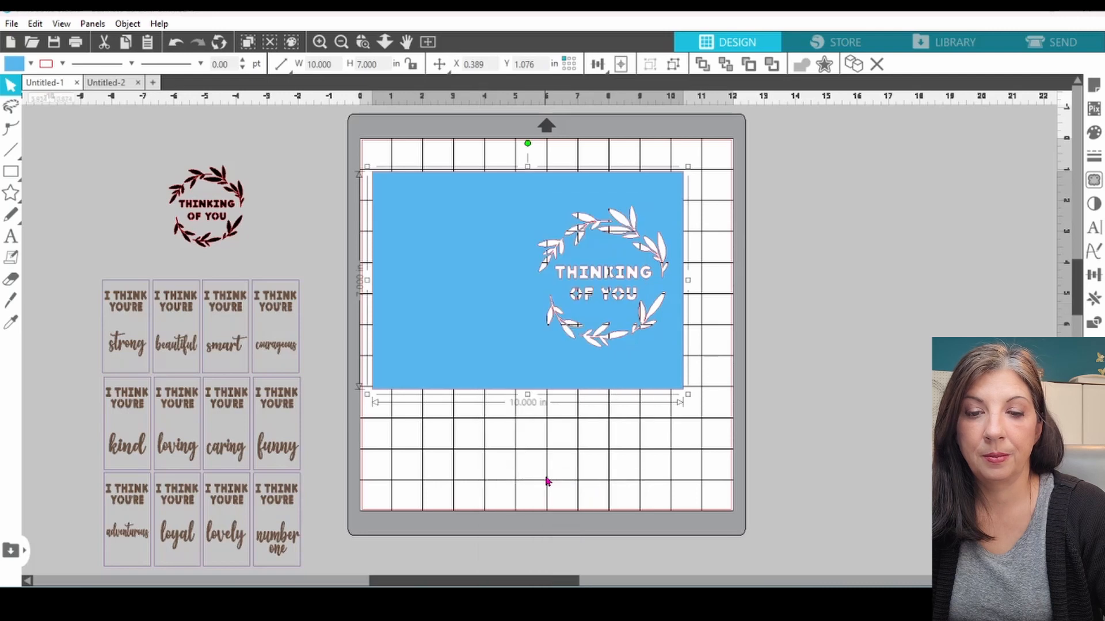
left_click(537, 468)
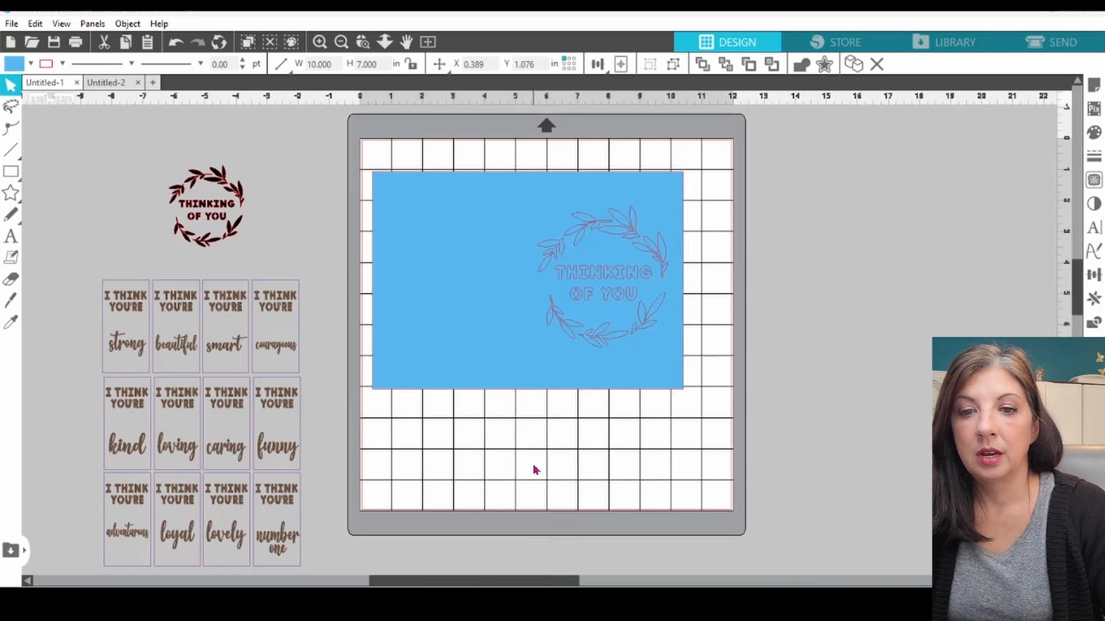
Step: Ungroup the released card shapes twice so that every letter and leaf sprig is a separate piece
right_click(452, 333)
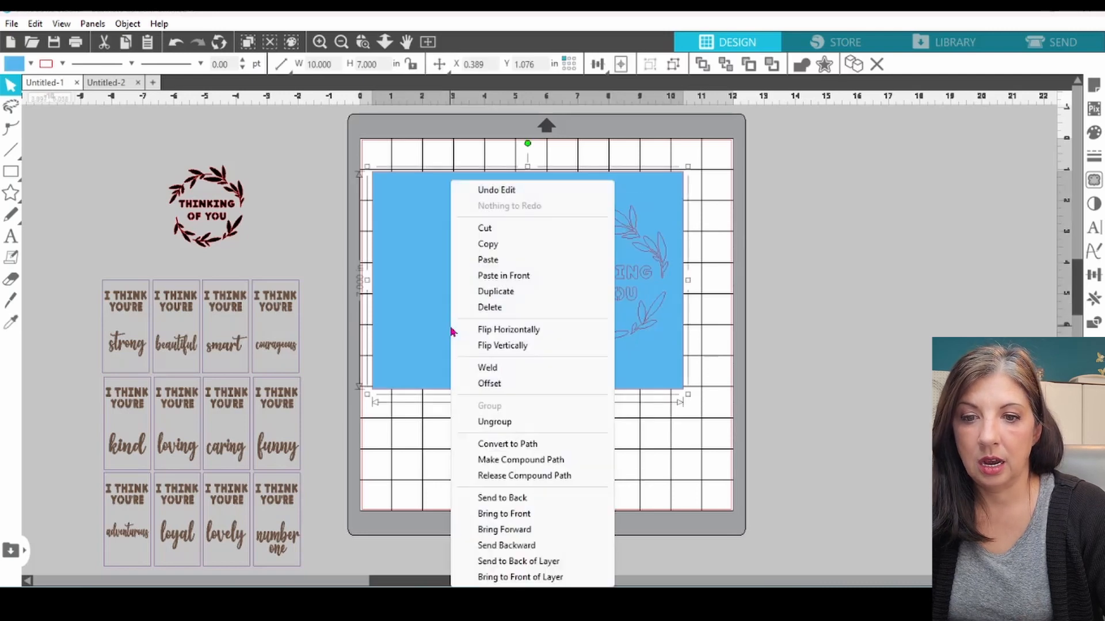
left_click(480, 426)
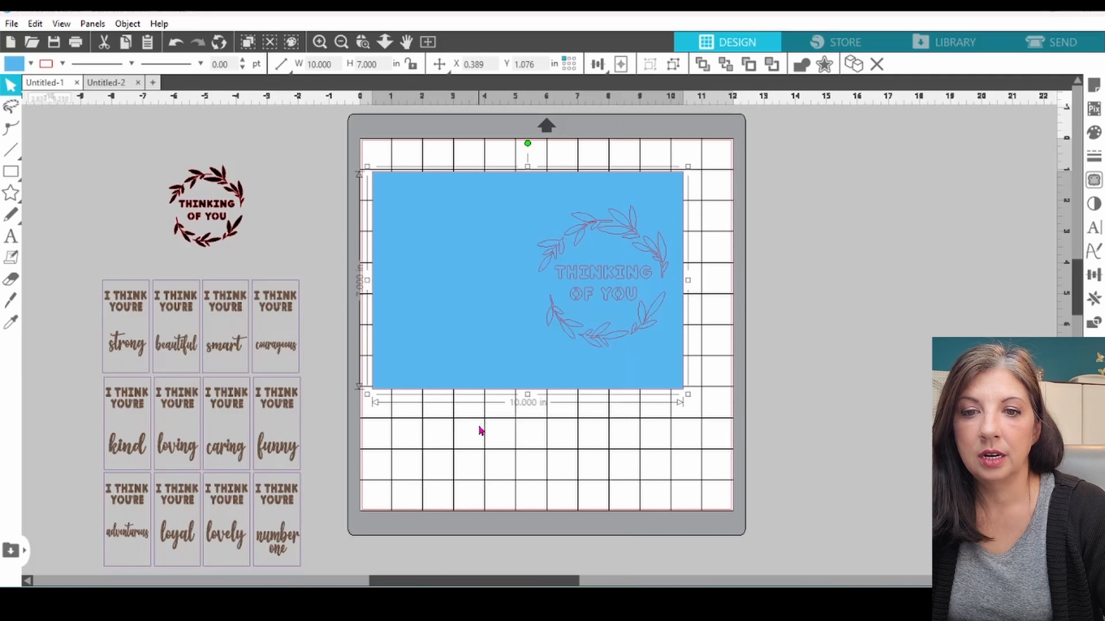
right_click(473, 326)
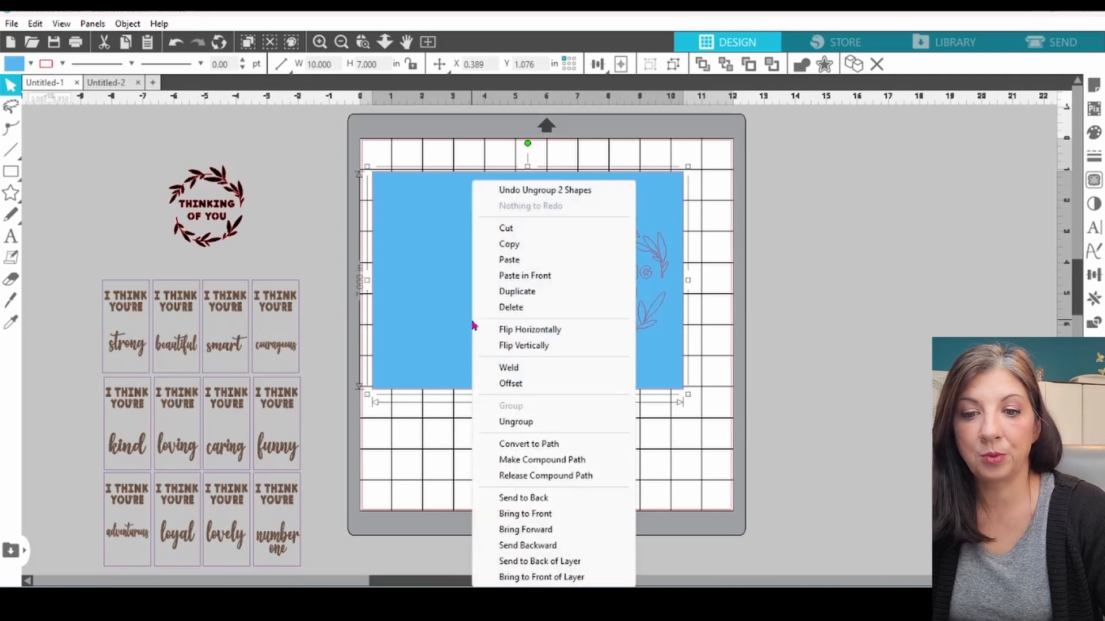
left_click(503, 425)
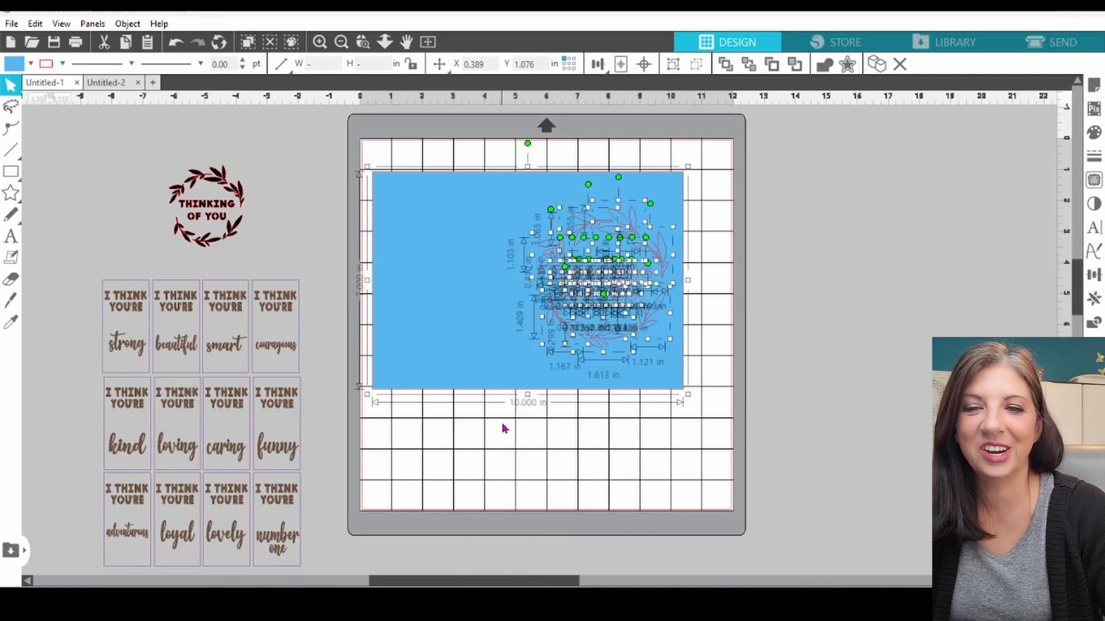
Step: Move the plain light-blue card rectangle off the mat and delete it, keeping the wreath and lettering
left_click(448, 458)
left_click_drag(439, 355, 841, 340)
right_click(840, 340)
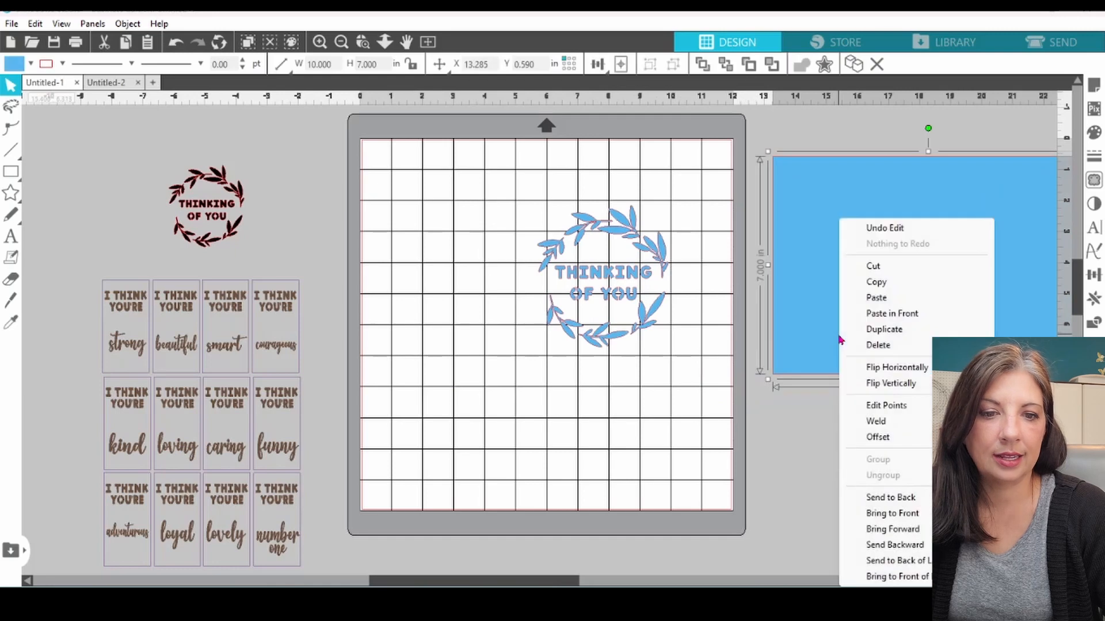
left_click(884, 348)
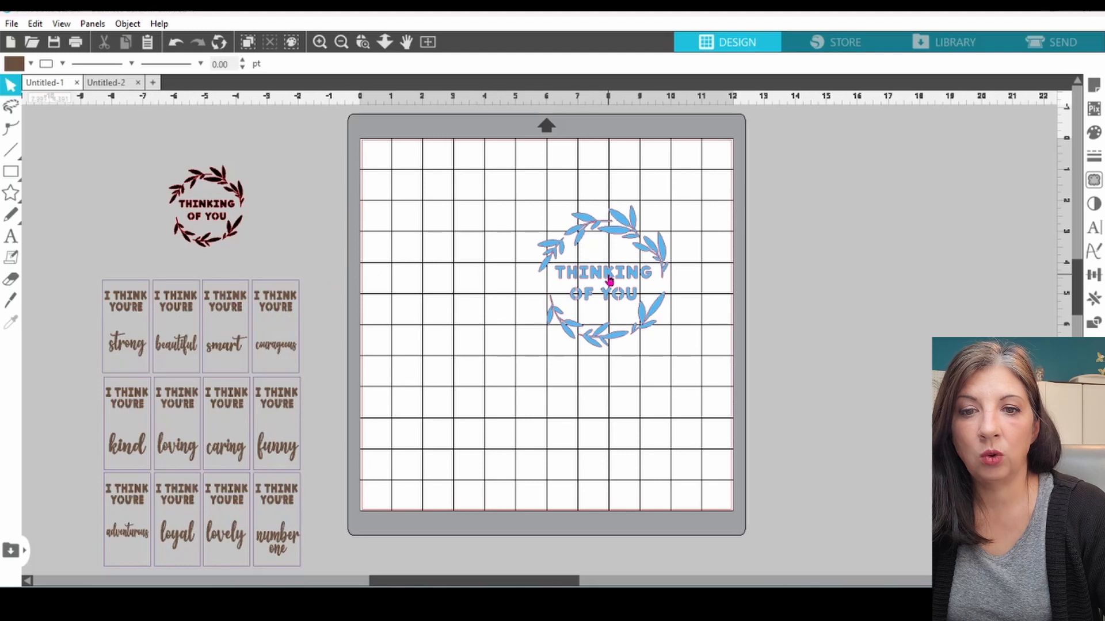
left_click(558, 247)
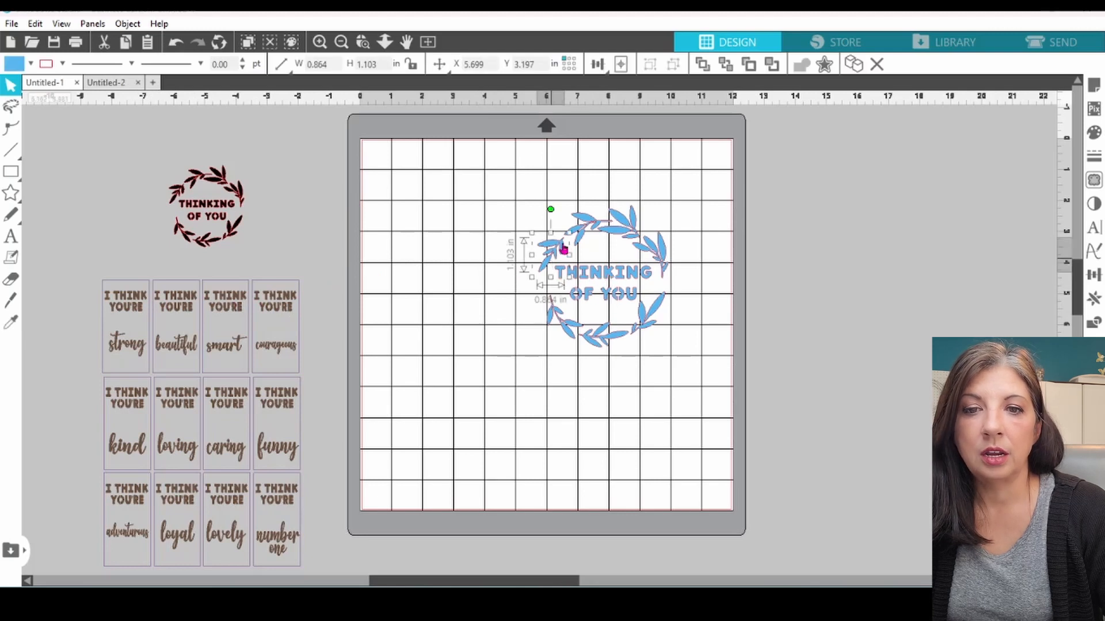
left_click(582, 228)
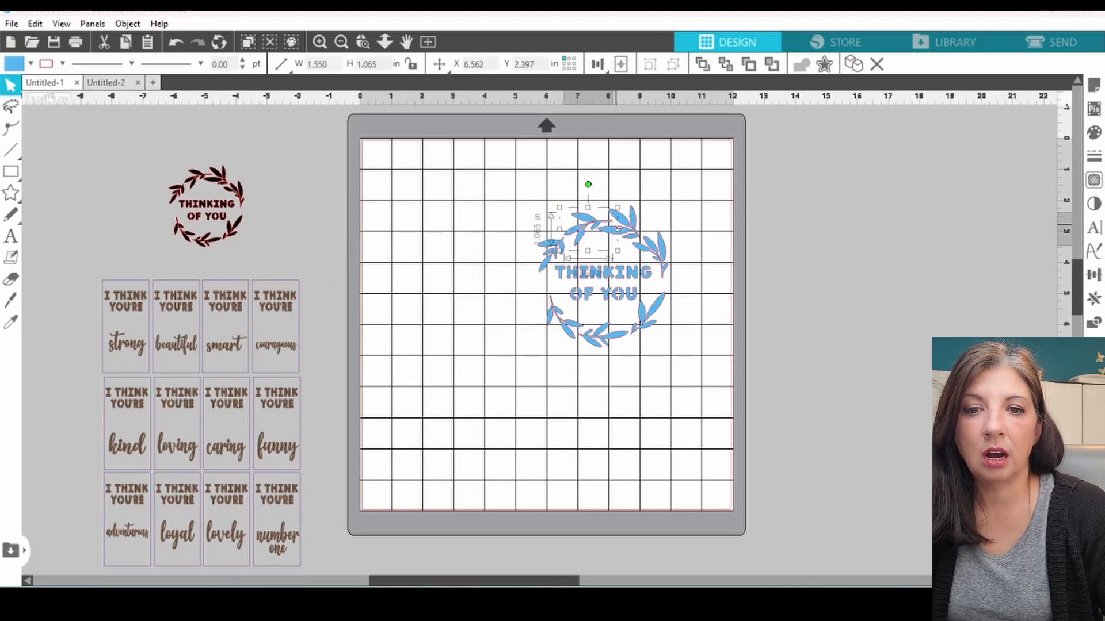
left_click(626, 235)
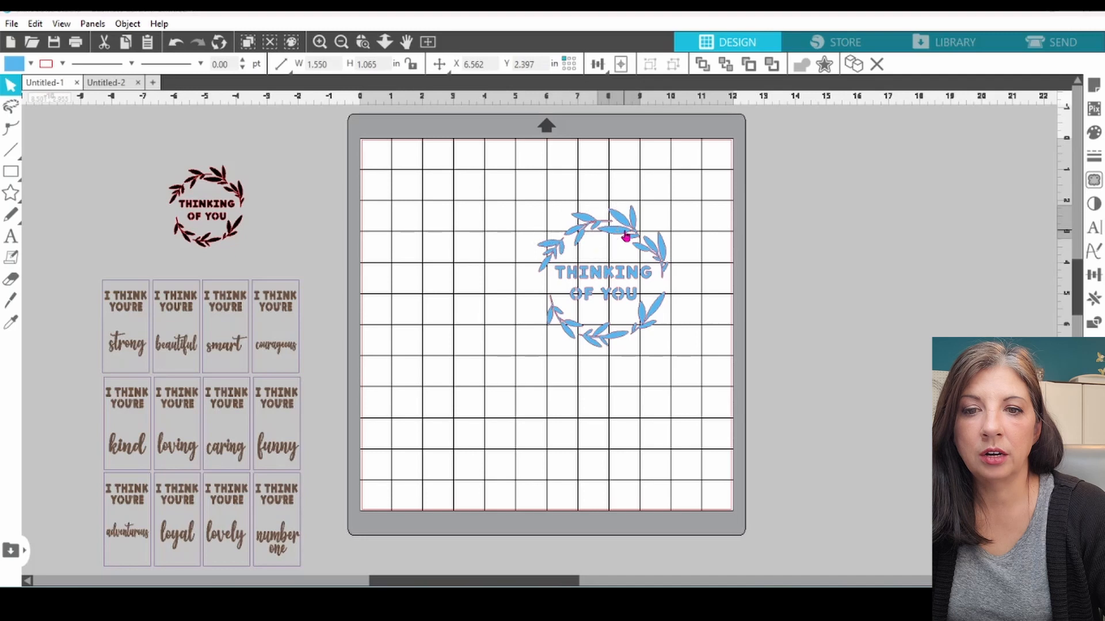
left_click(570, 278)
left_click(747, 313)
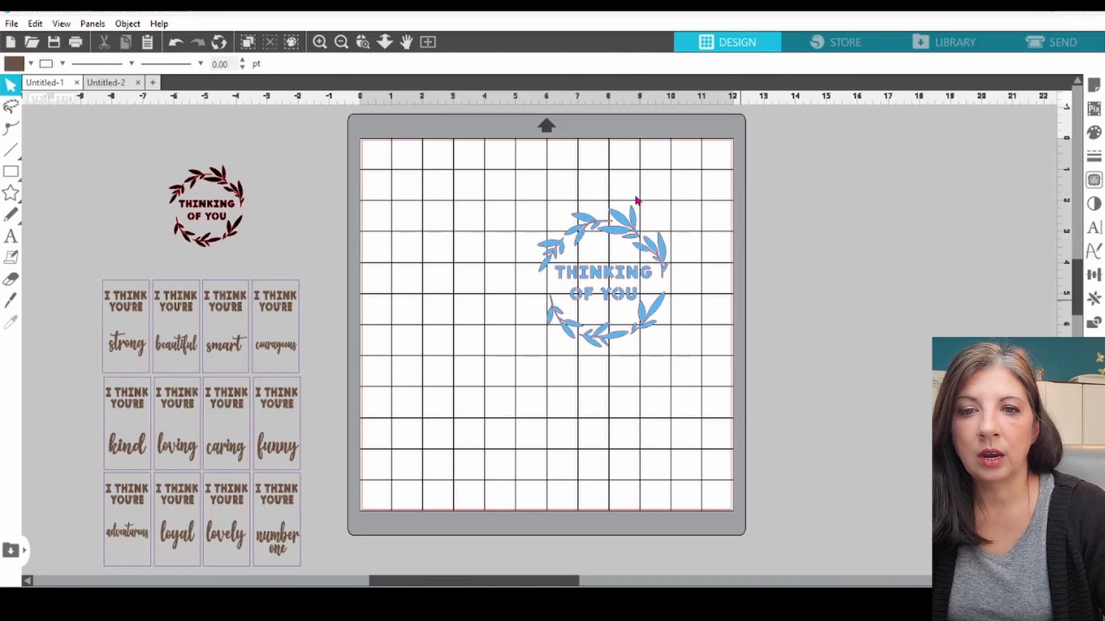
Step: Delete all the leaf sprigs above and below the THINKING OF YOU lettering
left_click_drag(530, 201, 655, 249)
right_click(653, 247)
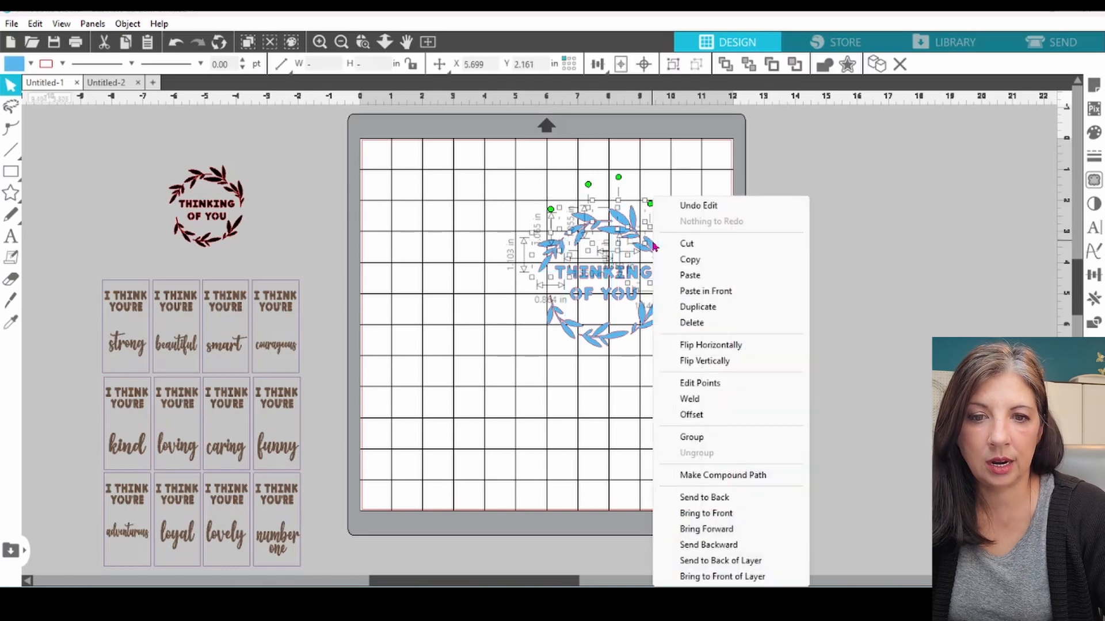
left_click(693, 323)
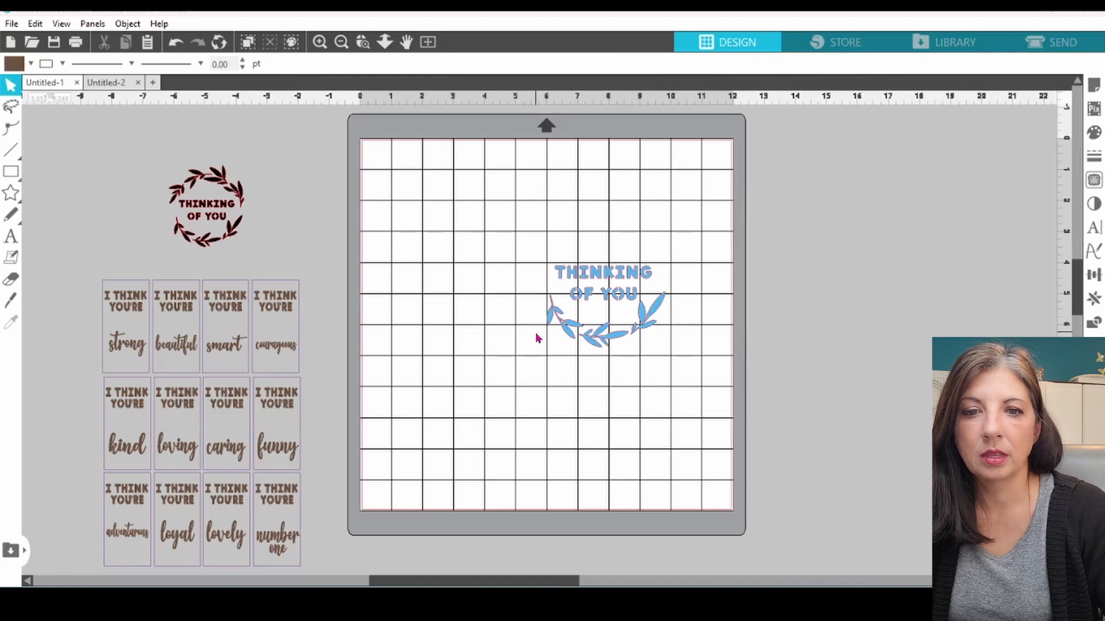
left_click(619, 334)
right_click(644, 336)
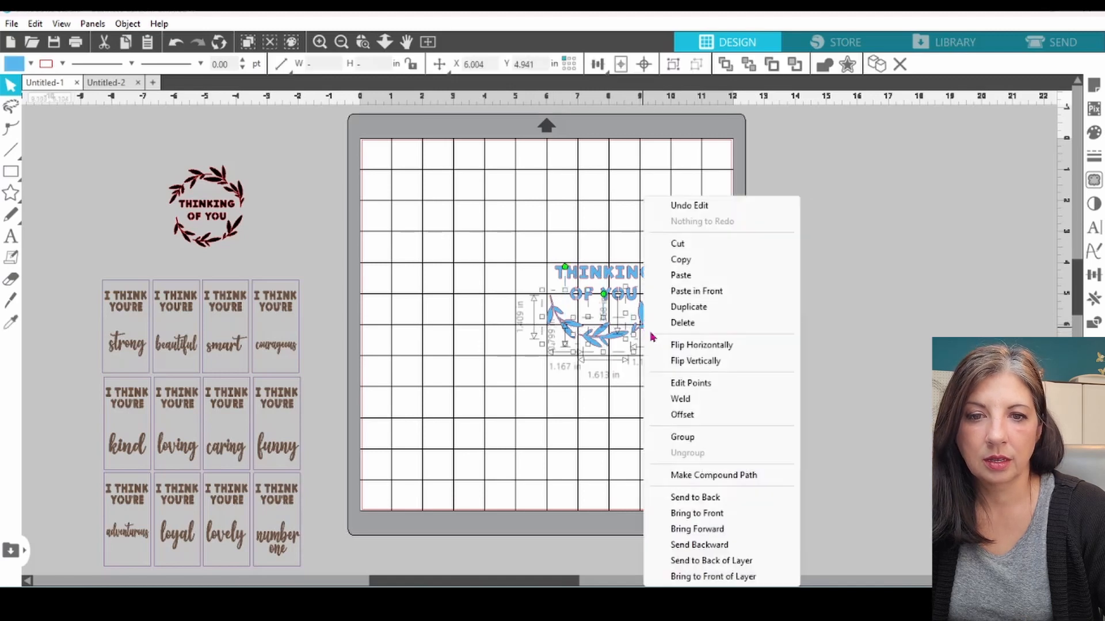
left_click(676, 325)
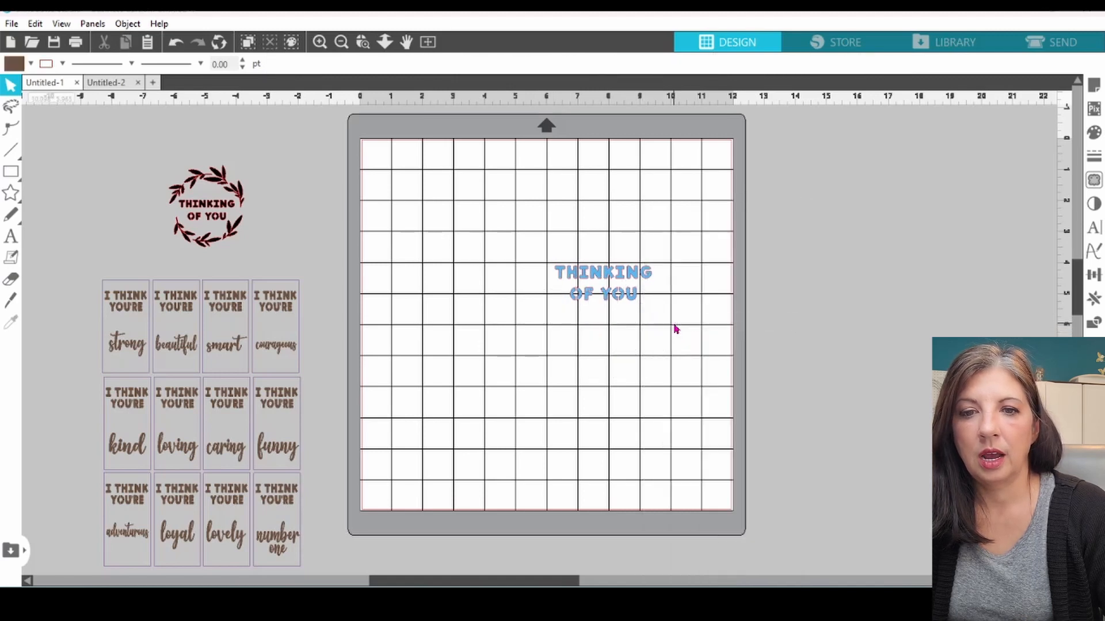
Step: Move all the THINKING OF YOU letters together to the left half of the mat, at about X 1.24, Y 3.25 in
left_click_drag(548, 240, 666, 328)
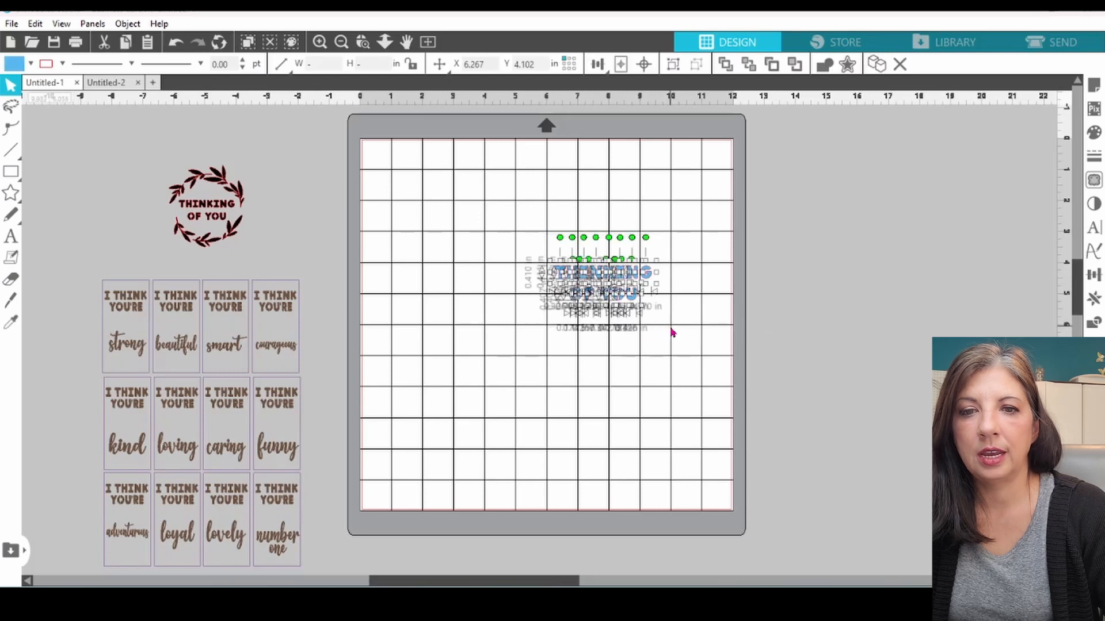
left_click_drag(631, 295, 476, 269)
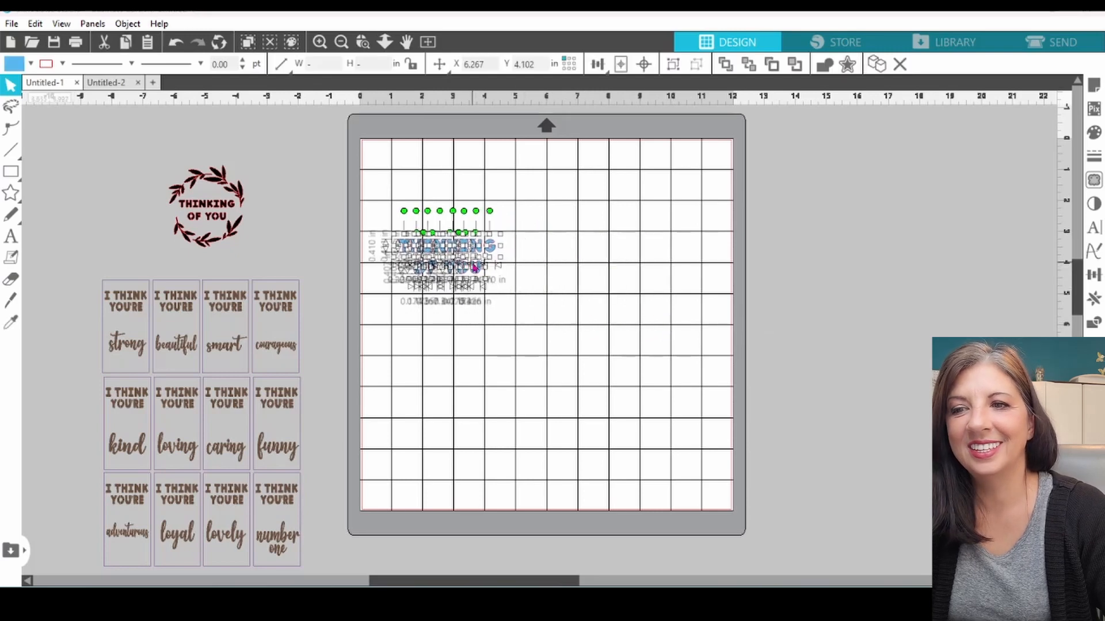
left_click(520, 312)
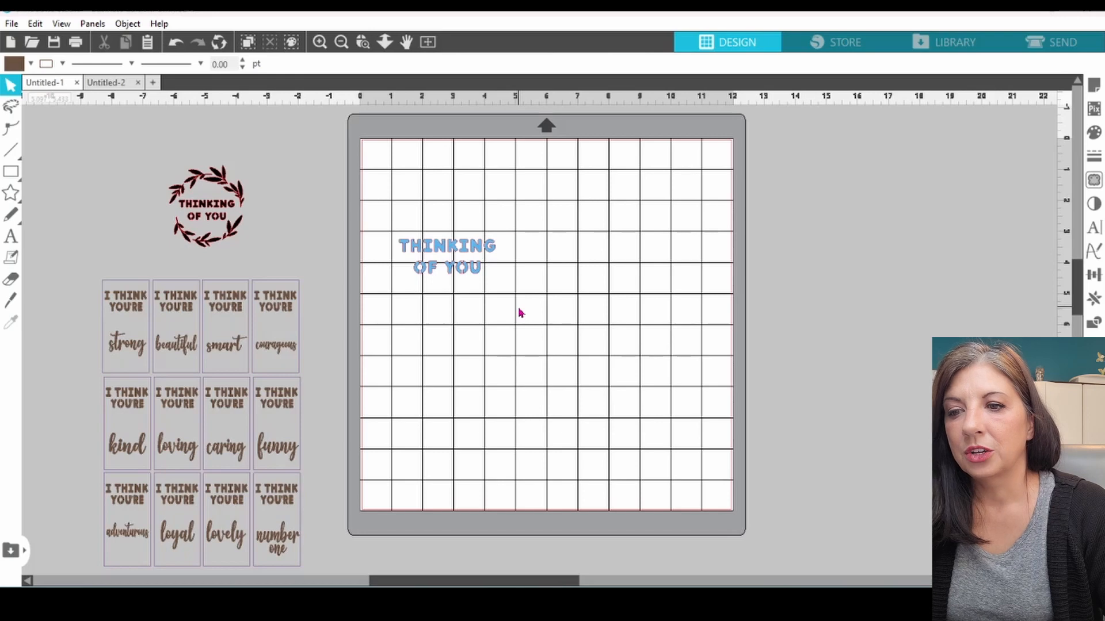
Step: Duplicate the first letter I of THINKING and place the copy above the text at about X 1.24, Y 0.80 in
left_click(429, 256)
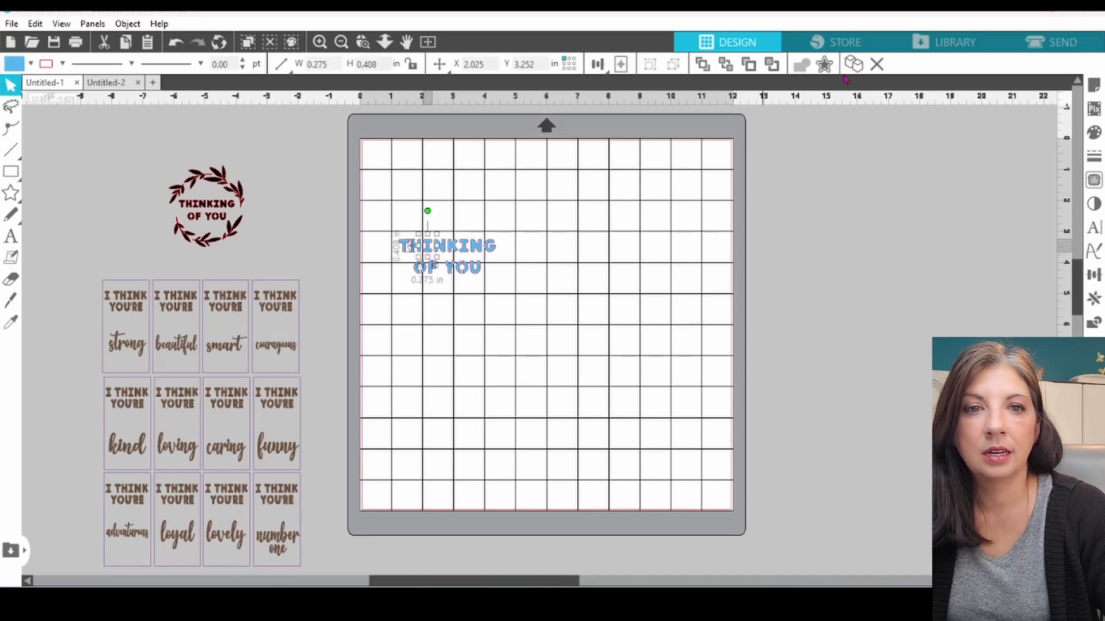
left_click(855, 65)
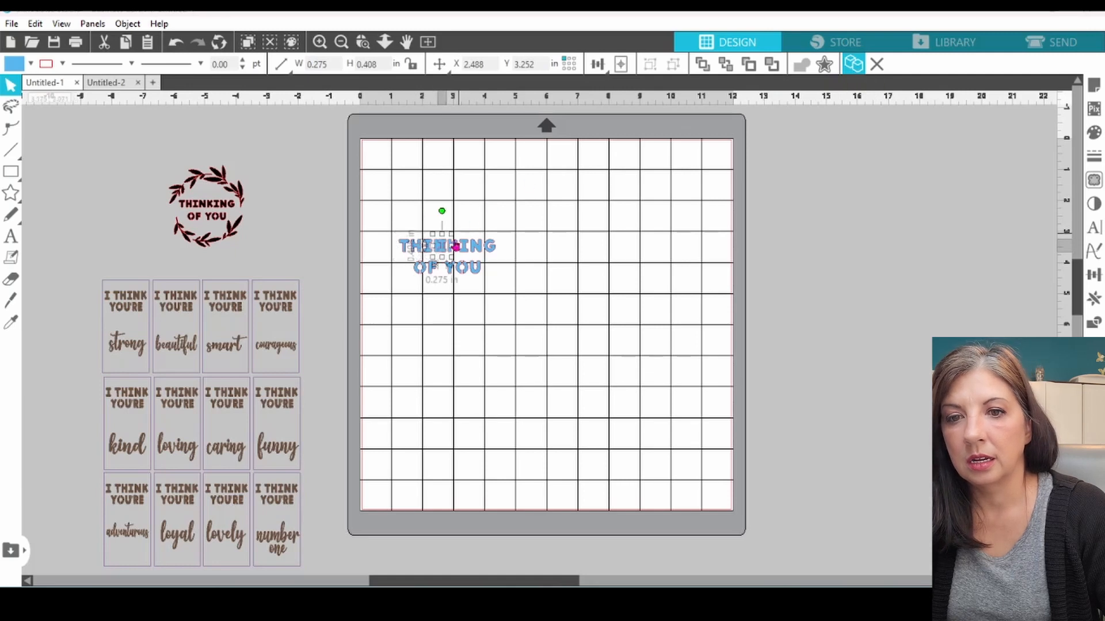
left_click_drag(443, 254, 404, 173)
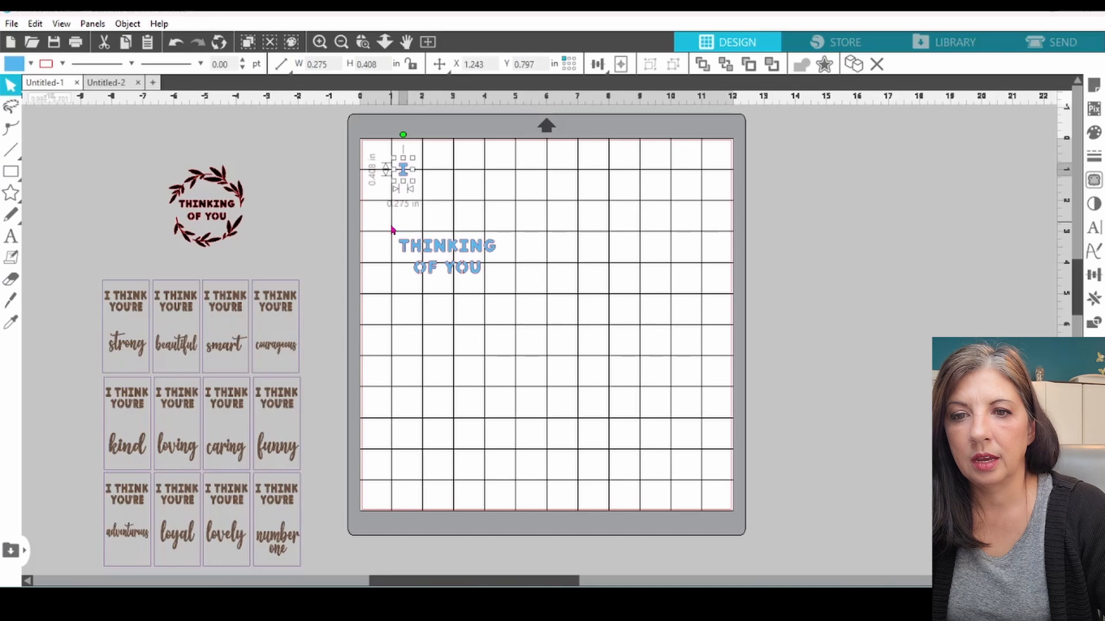
Step: Group the letters THINK and move them beside the separate I, at about X 1.97, Y 0.79 in
left_click_drag(390, 230, 452, 249)
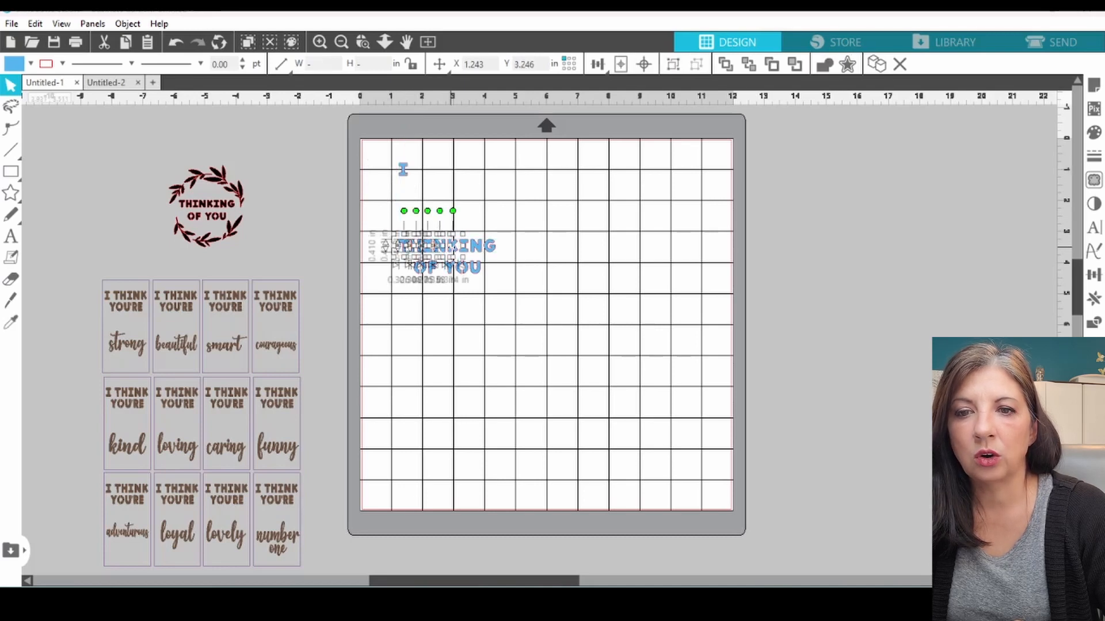
right_click(452, 252)
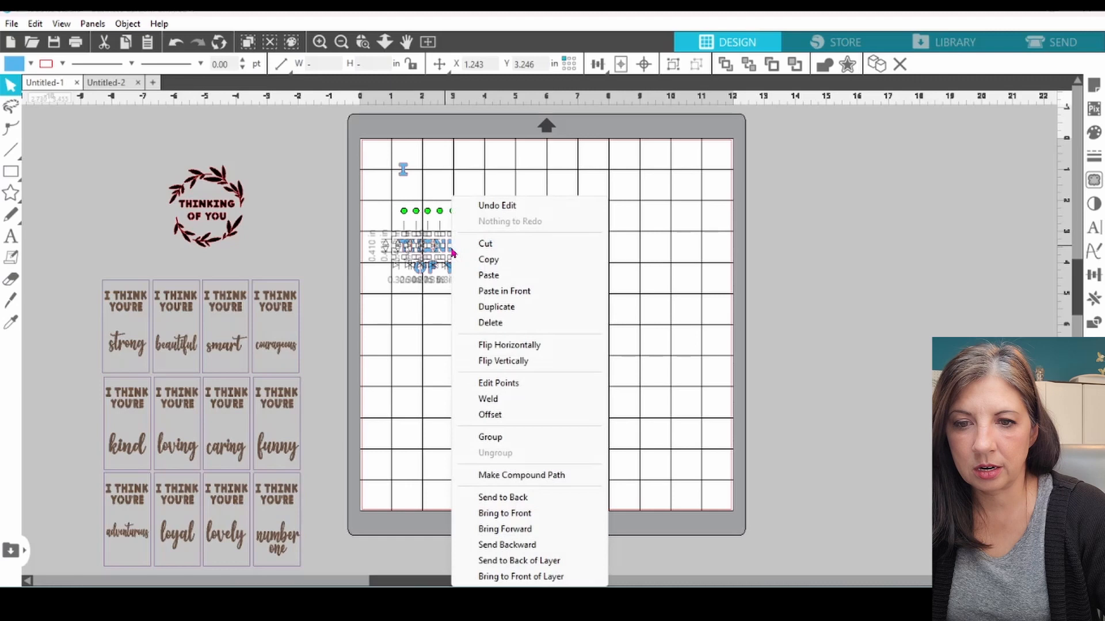
left_click(510, 442)
left_click_drag(453, 253, 476, 176)
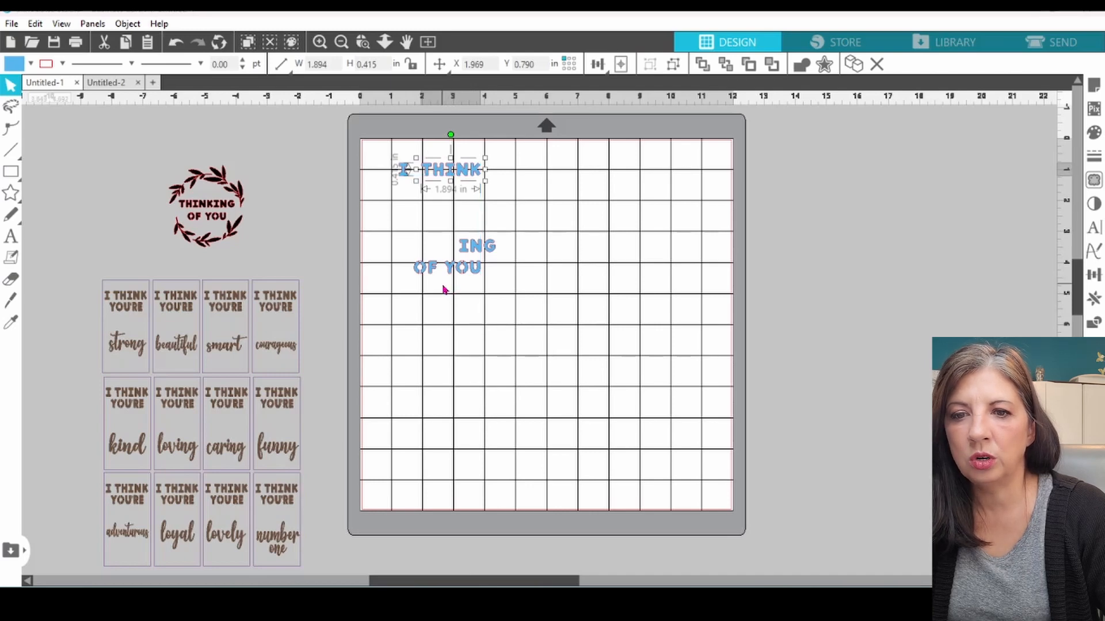
Step: Group the letters YOU and move them below I THINK, at about X 1.67, Y 1.54 in
left_click(449, 268)
left_click(459, 268, "shift")
left_click(465, 268, "shift")
left_click(478, 268, "shift")
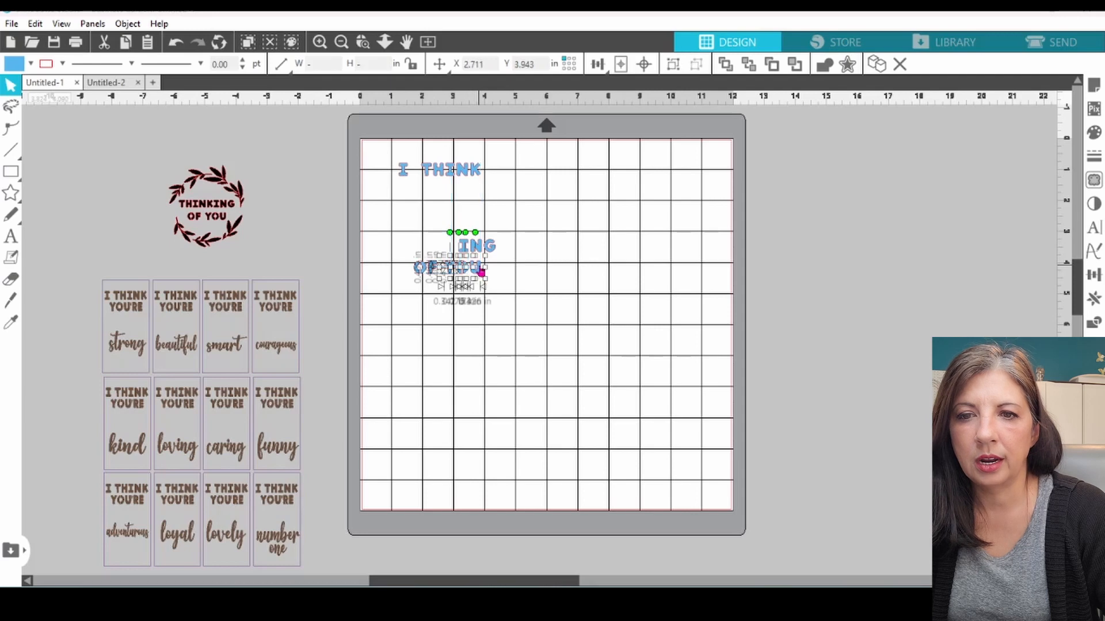
right_click(480, 268)
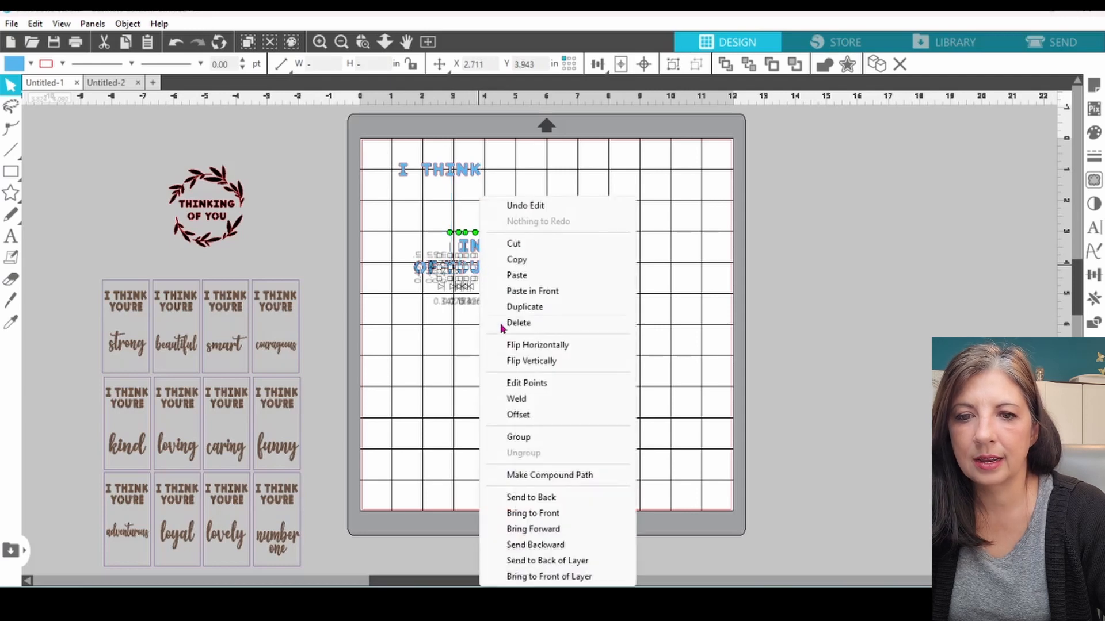
left_click(525, 439)
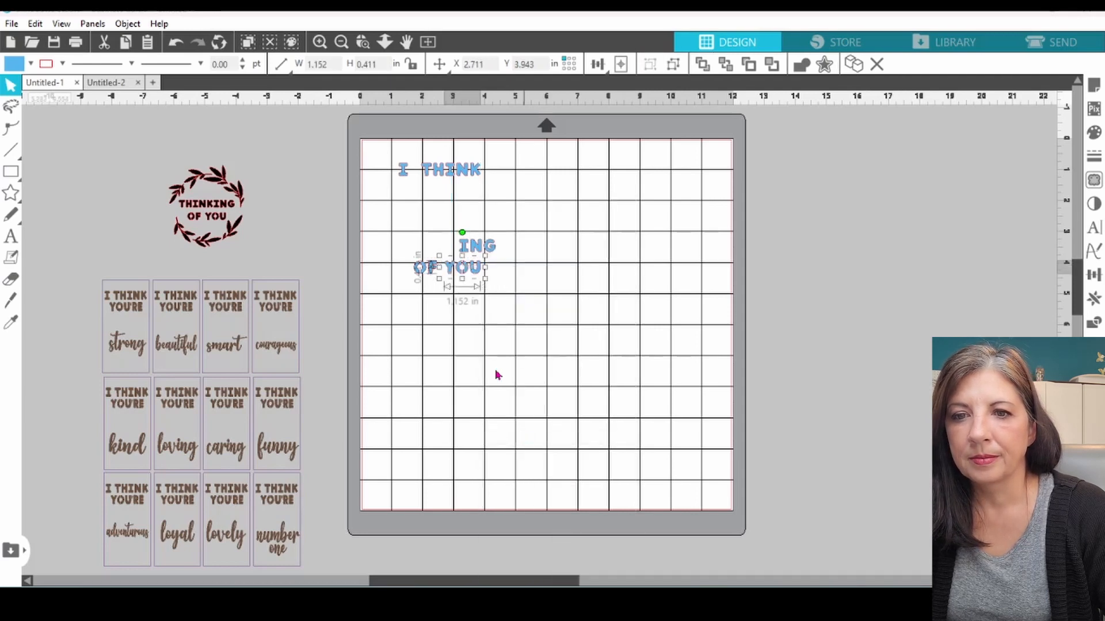
left_click_drag(473, 279, 440, 206)
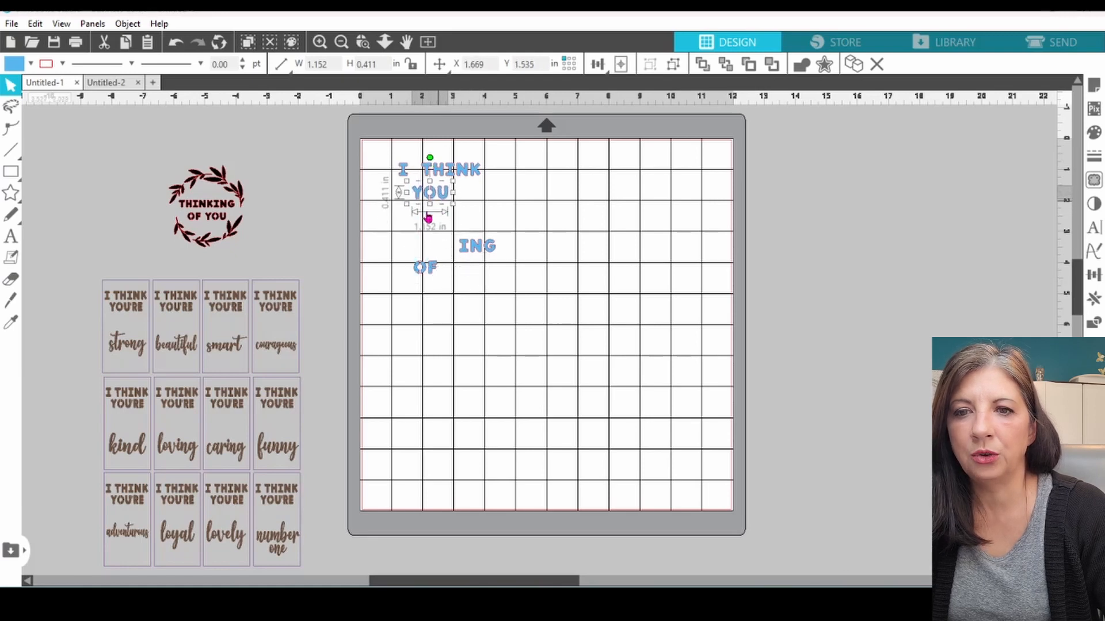
Step: Delete the leftover letters ING and OF from the mat
left_click_drag(391, 238, 532, 296)
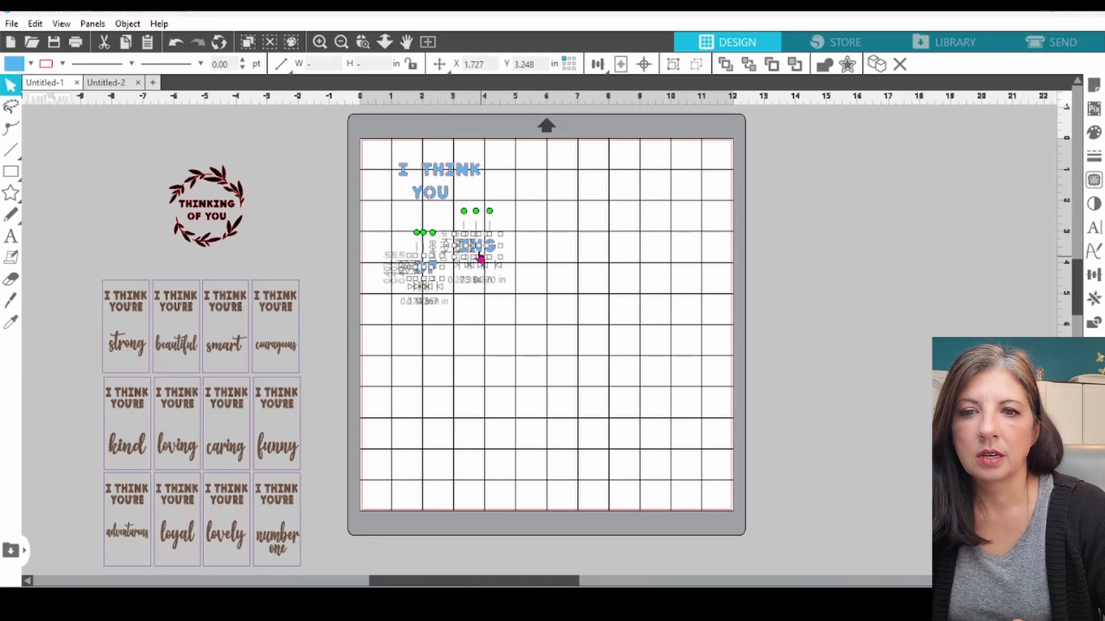
right_click(480, 257)
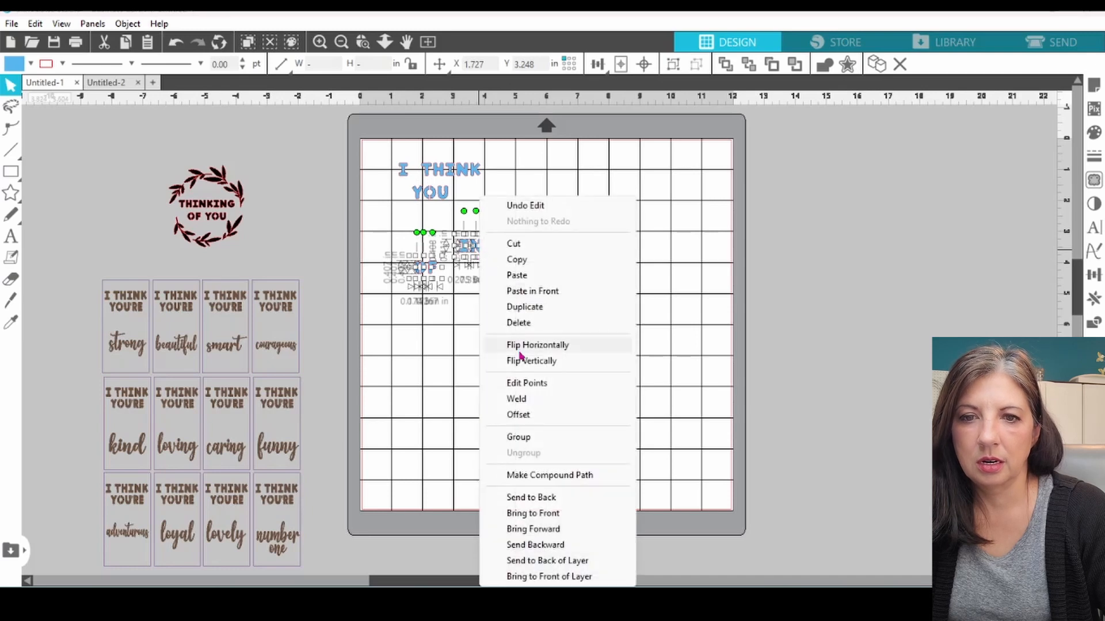
left_click(519, 323)
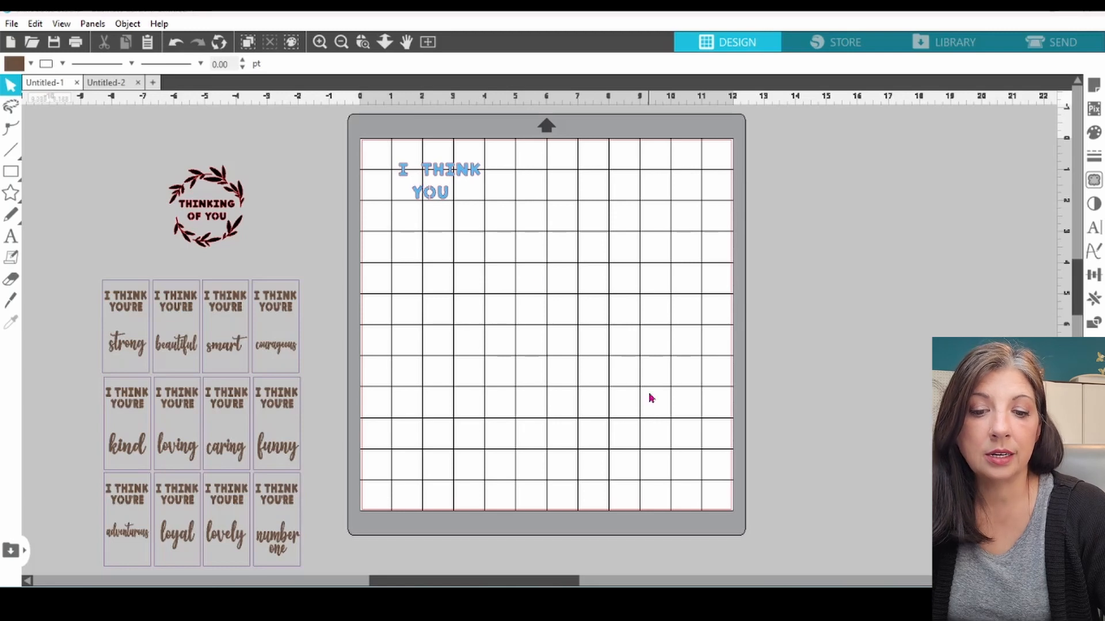
Step: Switch to the wordmark.it page in the browser, look through the THINKING OF YOU font previews, and close the browser
left_click(726, 598)
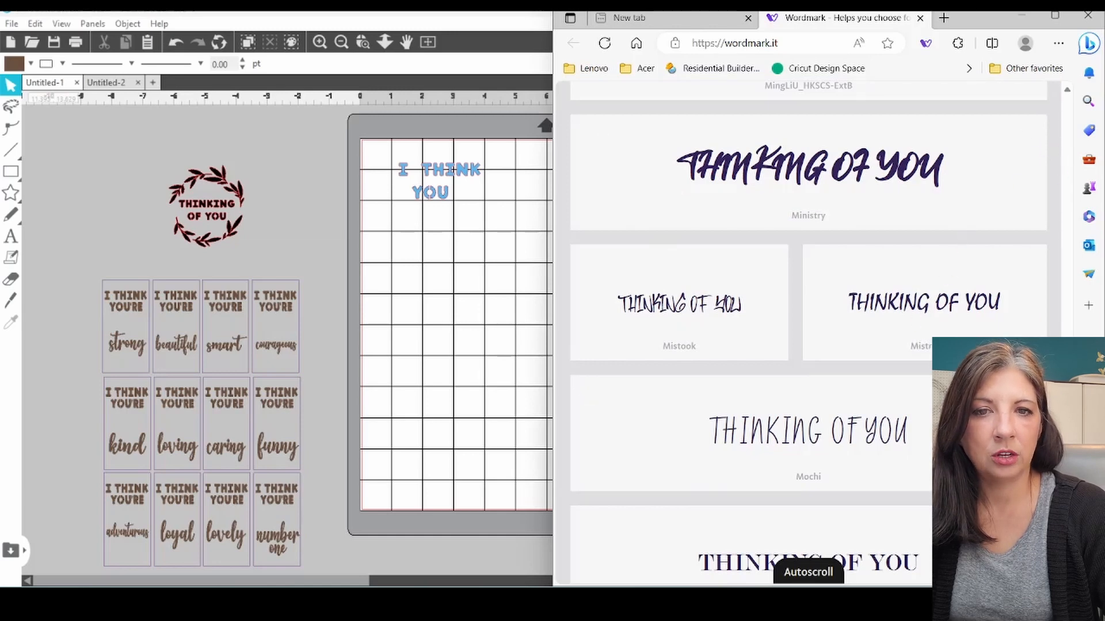
scroll(1054, 185, "up", 20)
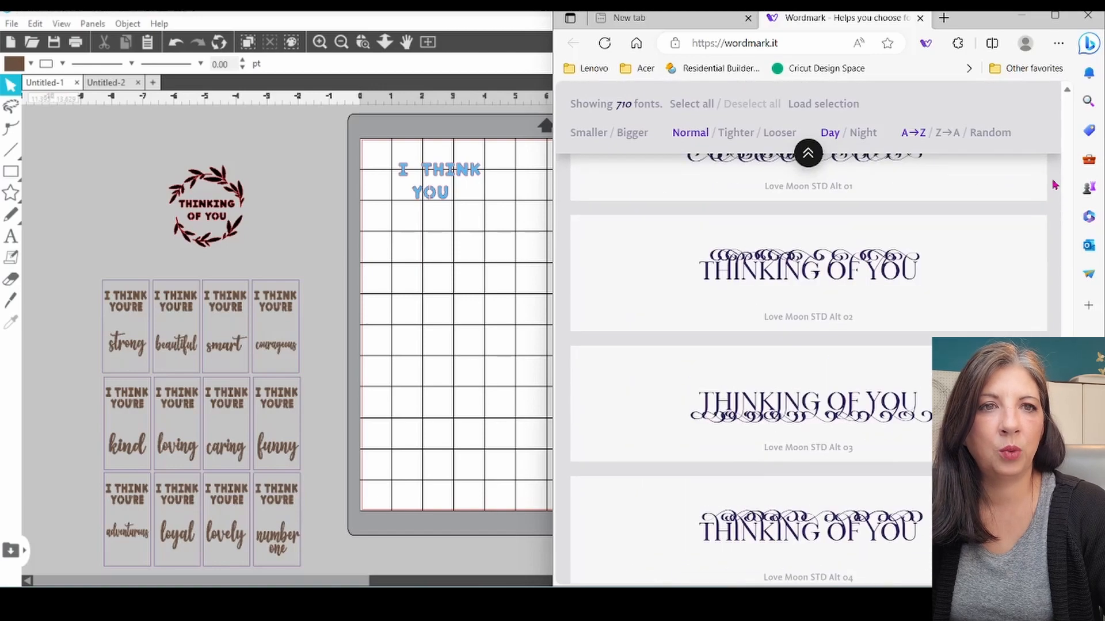
left_click(1087, 16)
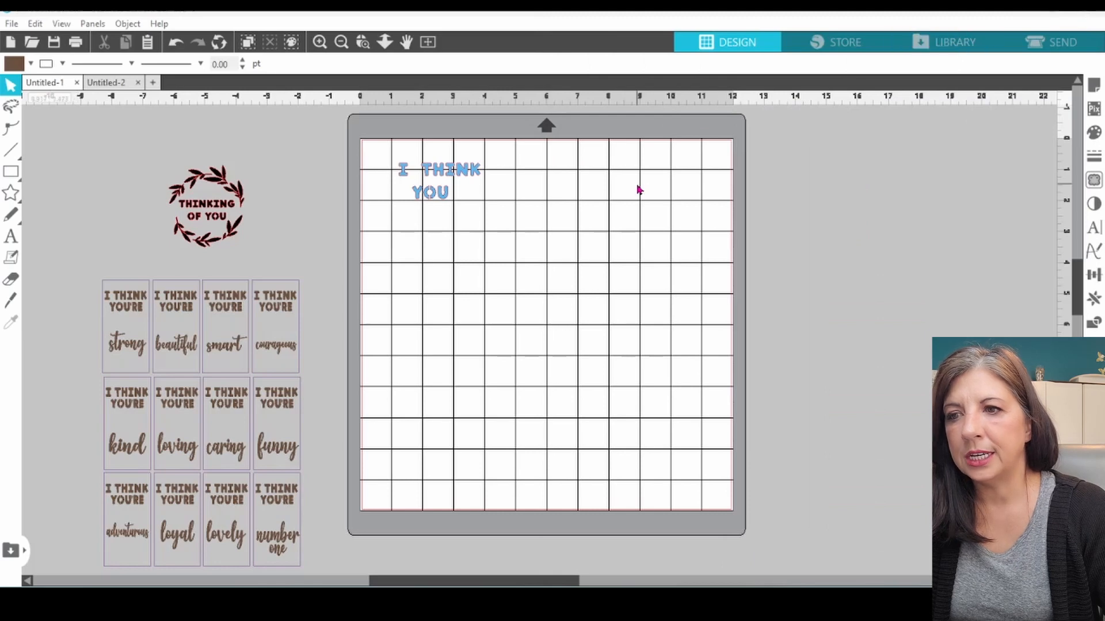
Step: Add a text object reading 'RE in capitals on the empty mat area below YOU
left_click(11, 236)
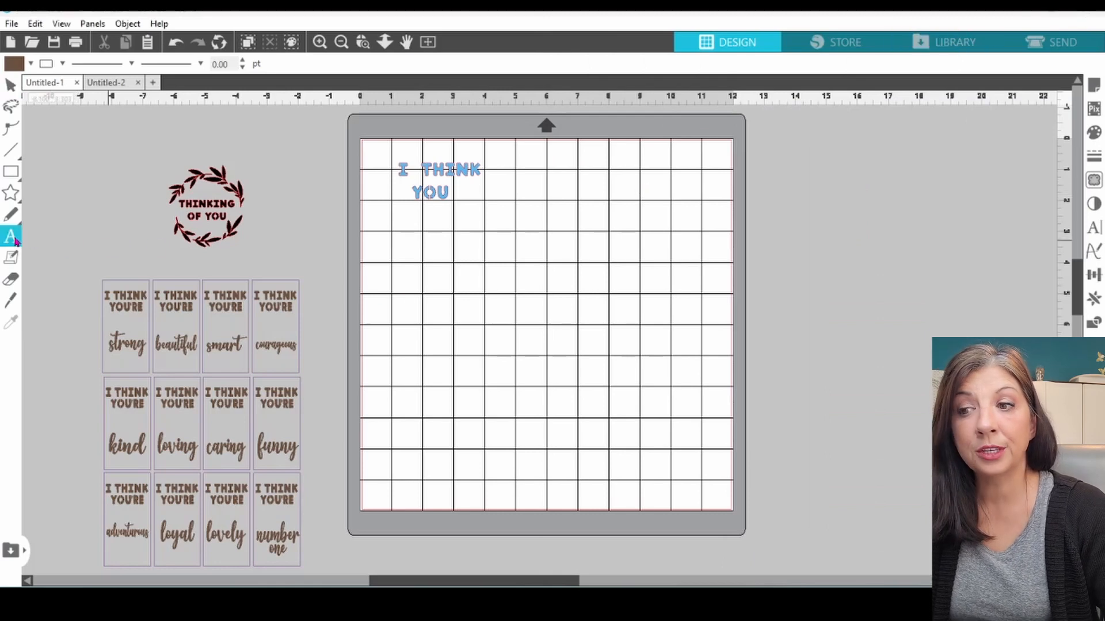
left_click(416, 297)
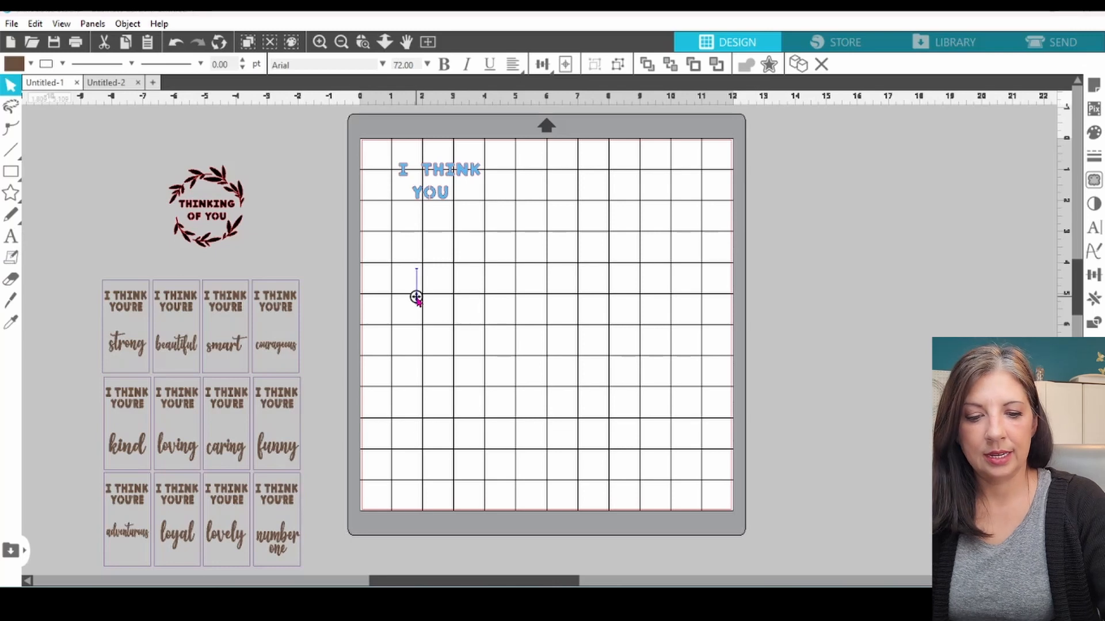
type("\"")
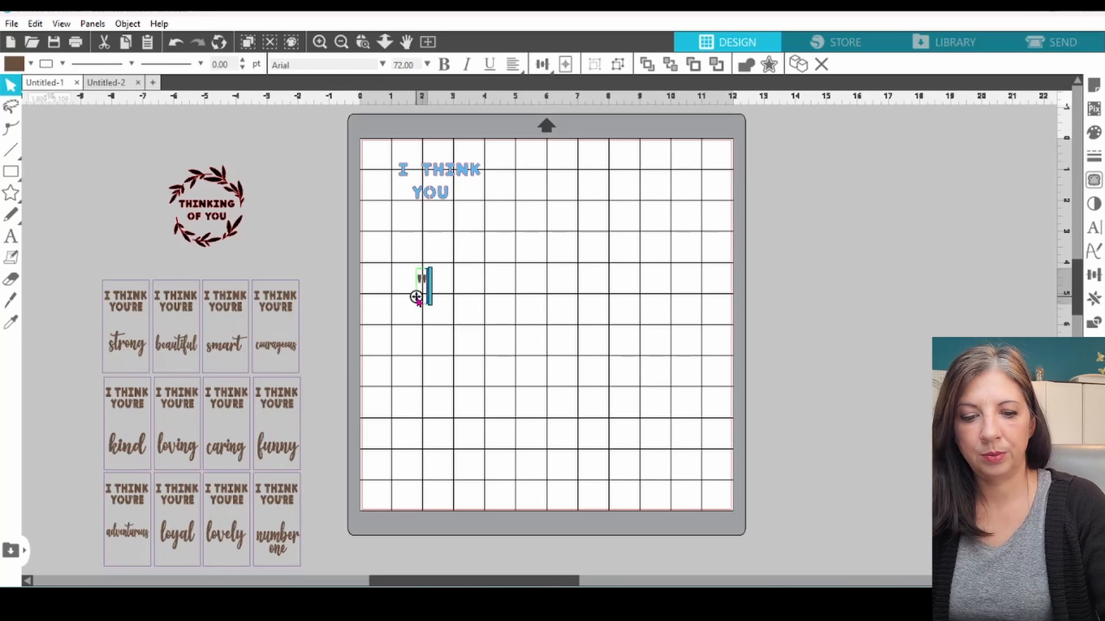
key("BackSpace")
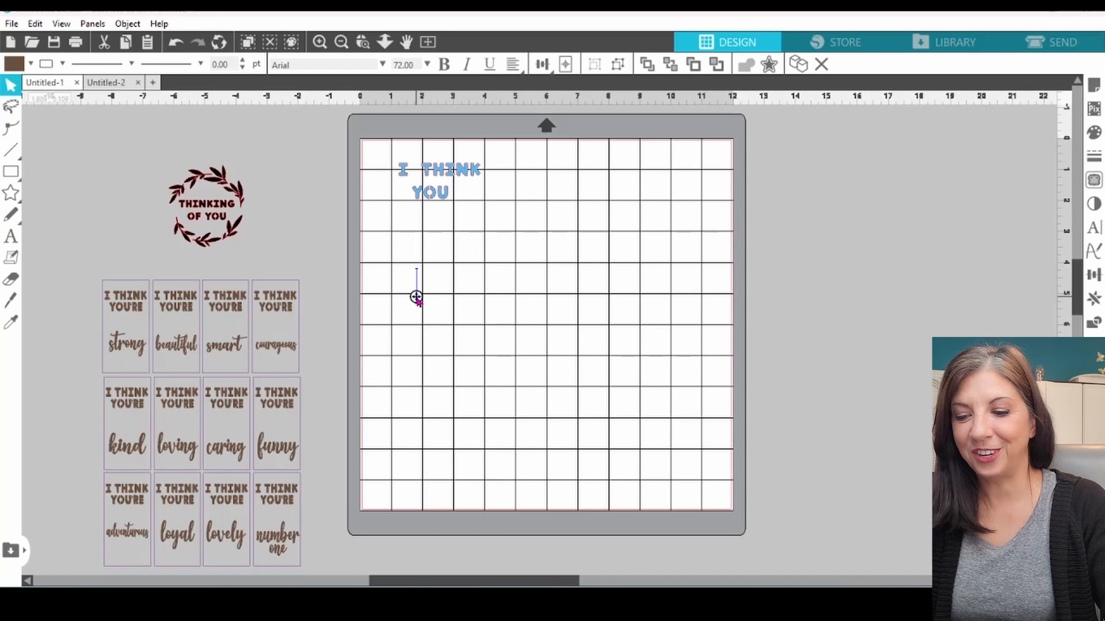
type("'re")
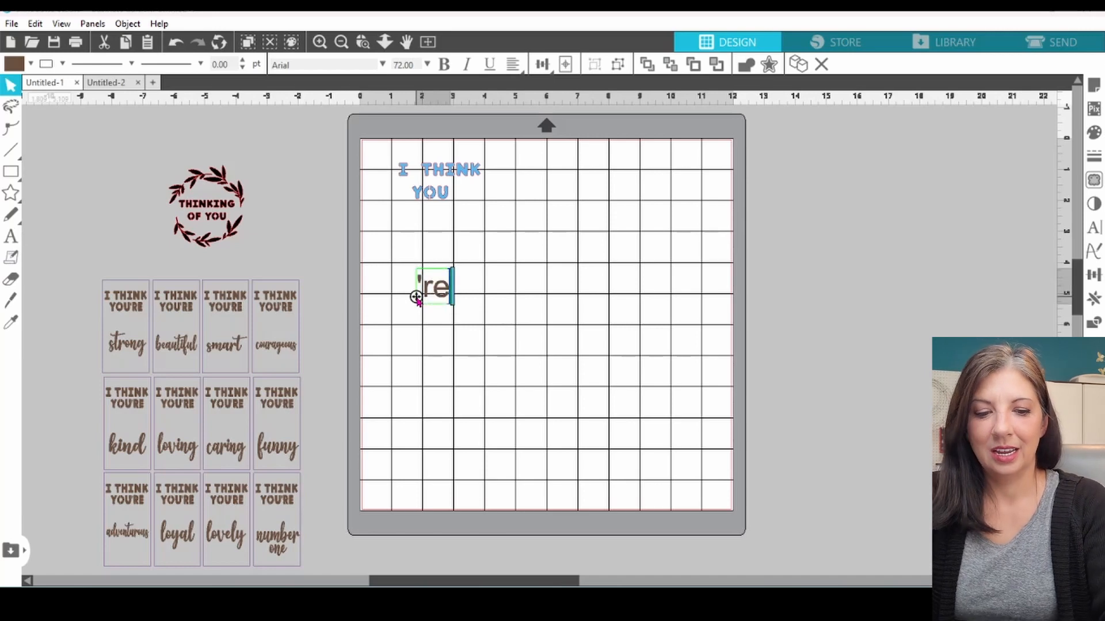
key("BackSpace")
key("BackSpace")
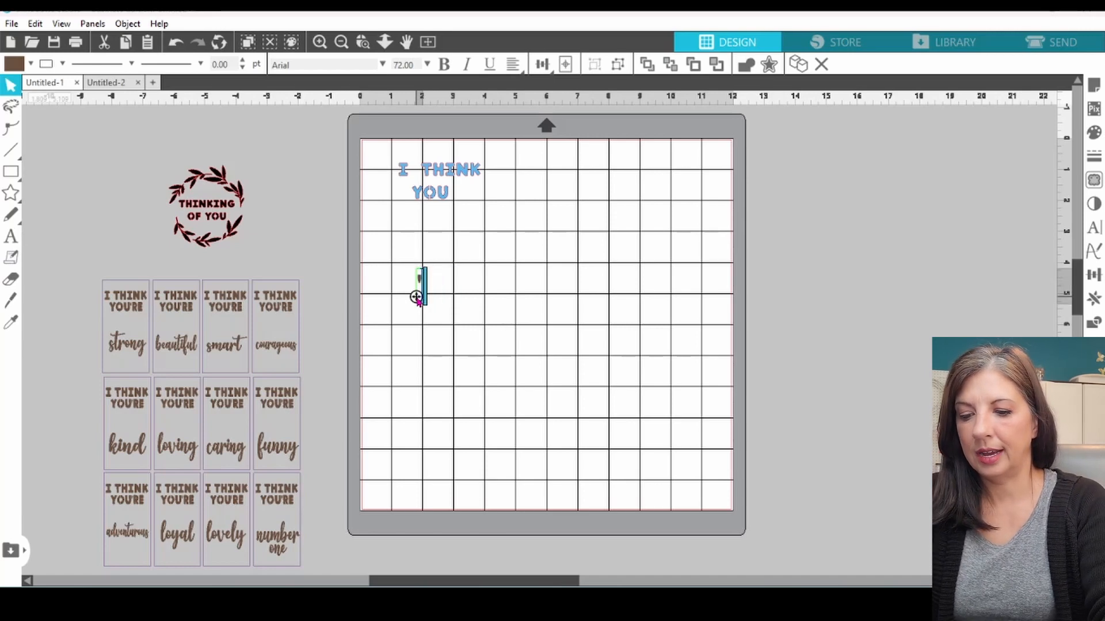
type("RE")
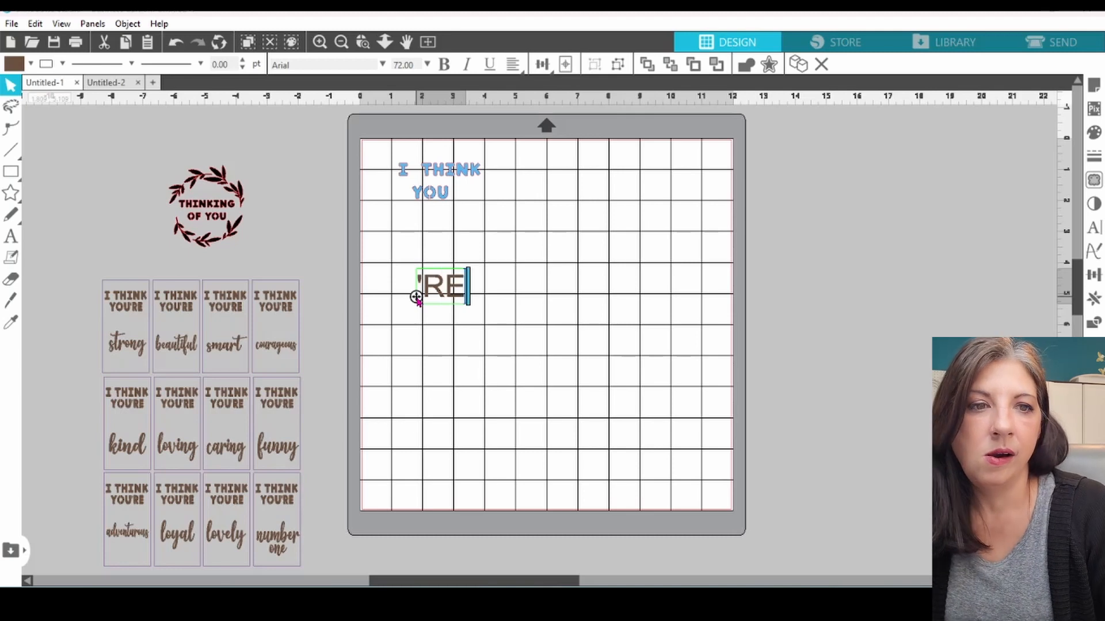
Step: Set the font of the 'RE text to Amatir Solid
left_click(640, 285)
left_click(451, 293)
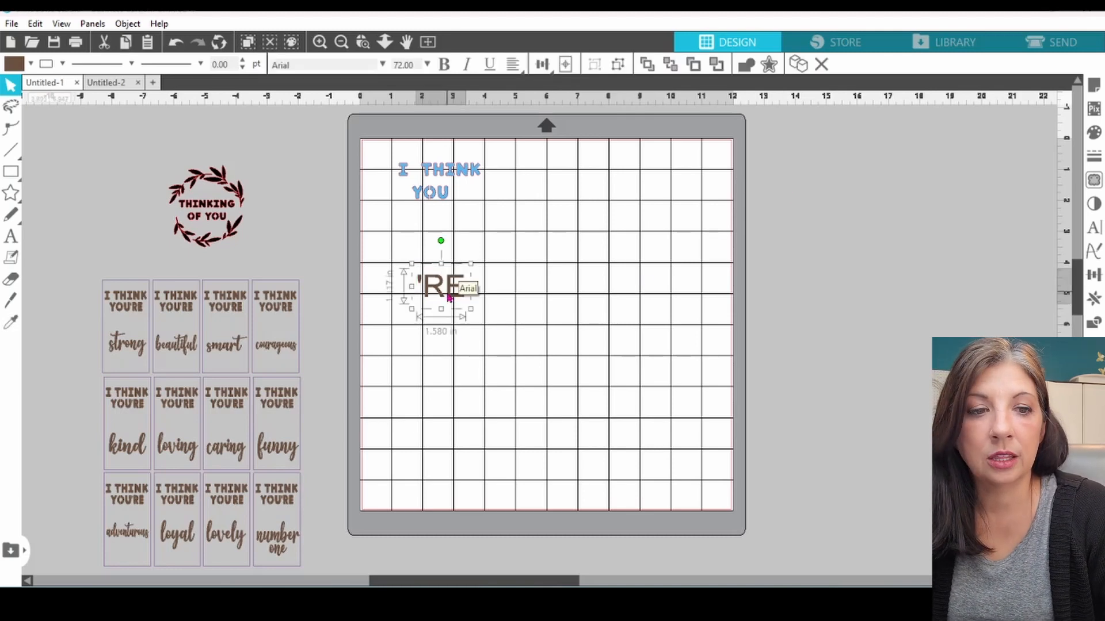
left_click(1094, 228)
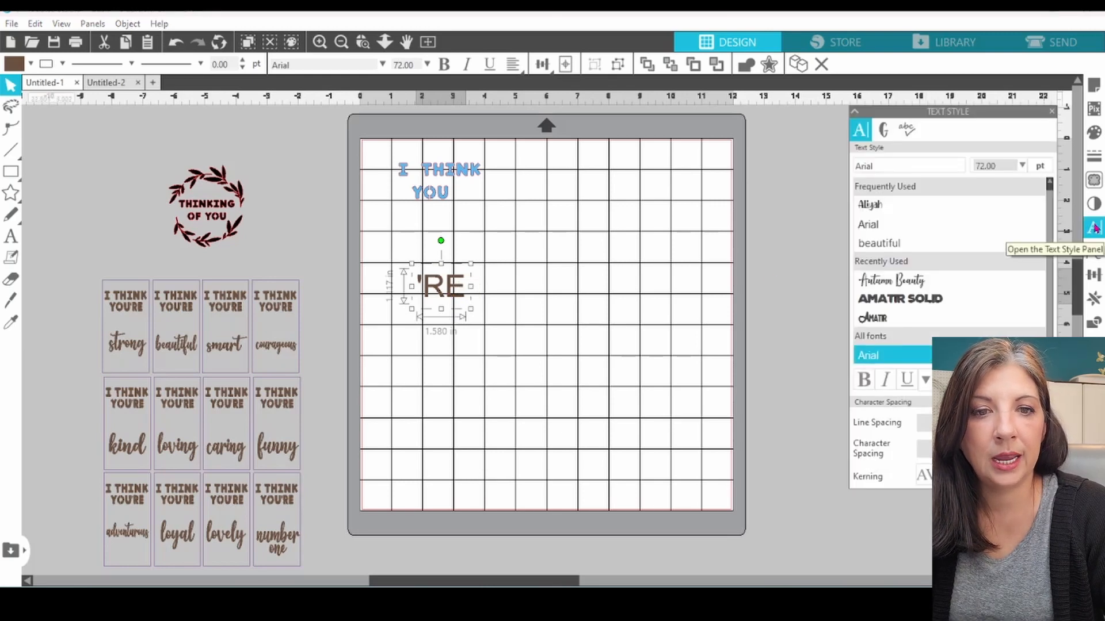
left_click(919, 307)
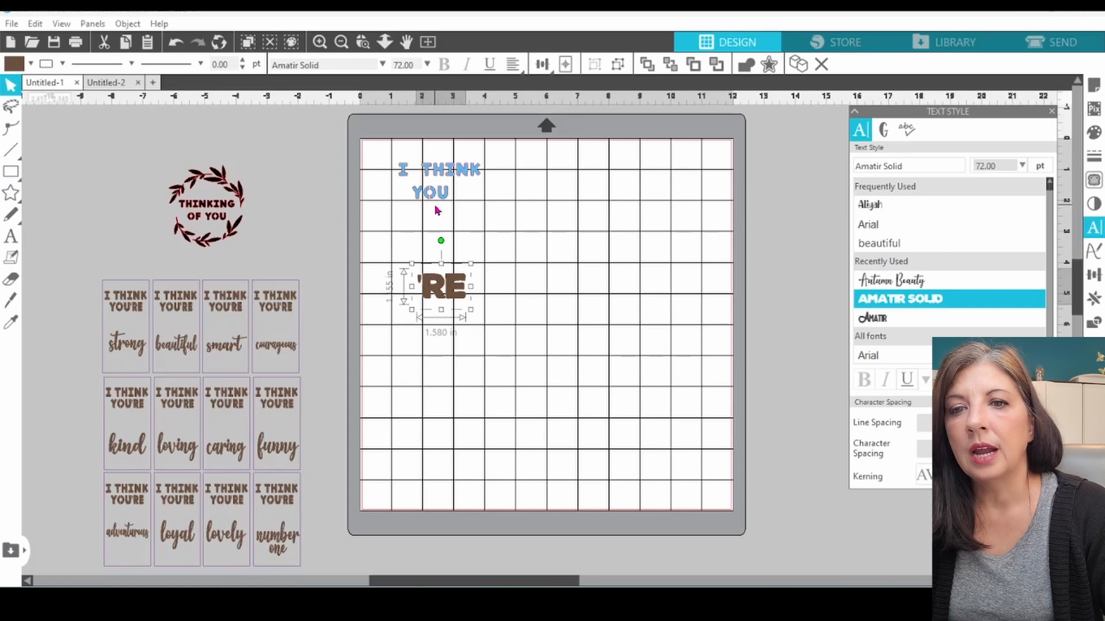
Step: Fill I THINK, YOU and 'RE with the same brown and remove the red outline from the letters
left_click_drag(383, 151, 530, 346)
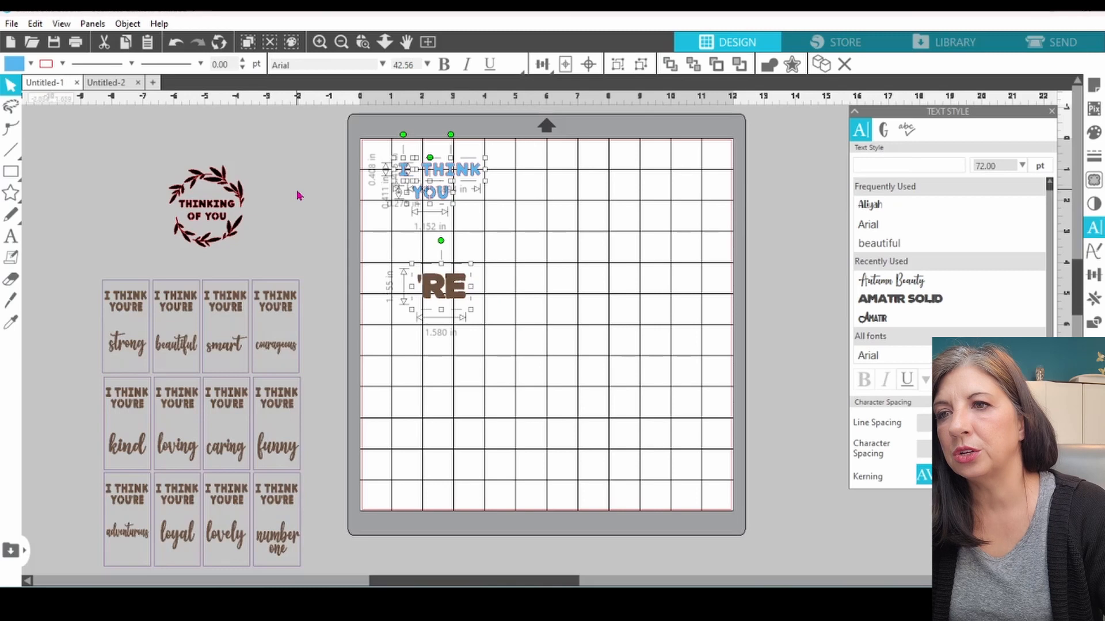
left_click(32, 67)
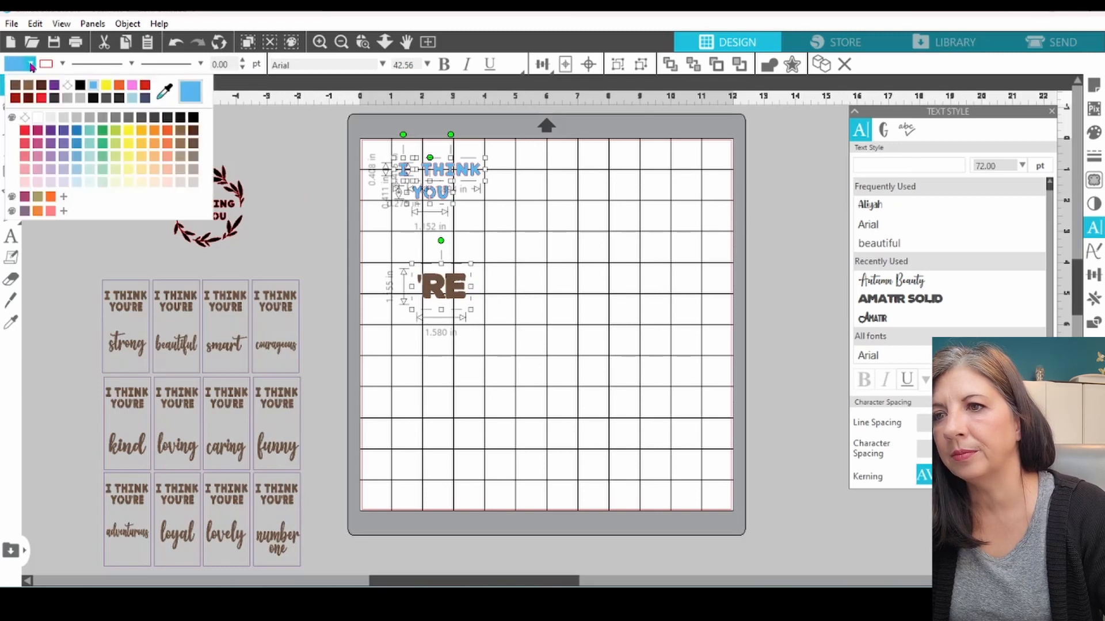
left_click(16, 87)
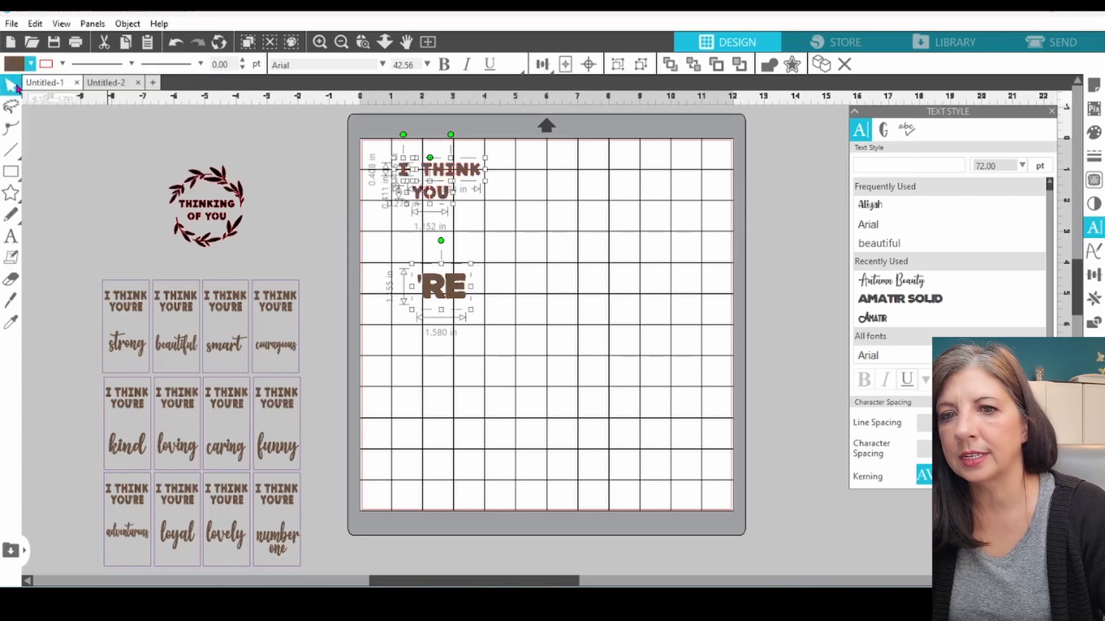
left_click(63, 68)
left_click(49, 86)
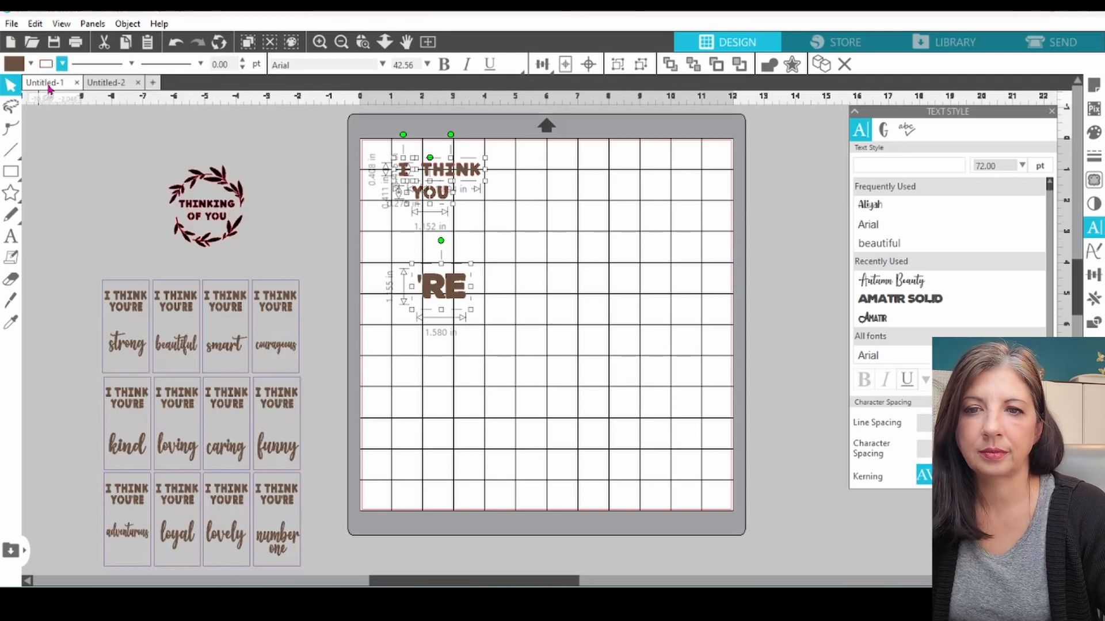
left_click(358, 233)
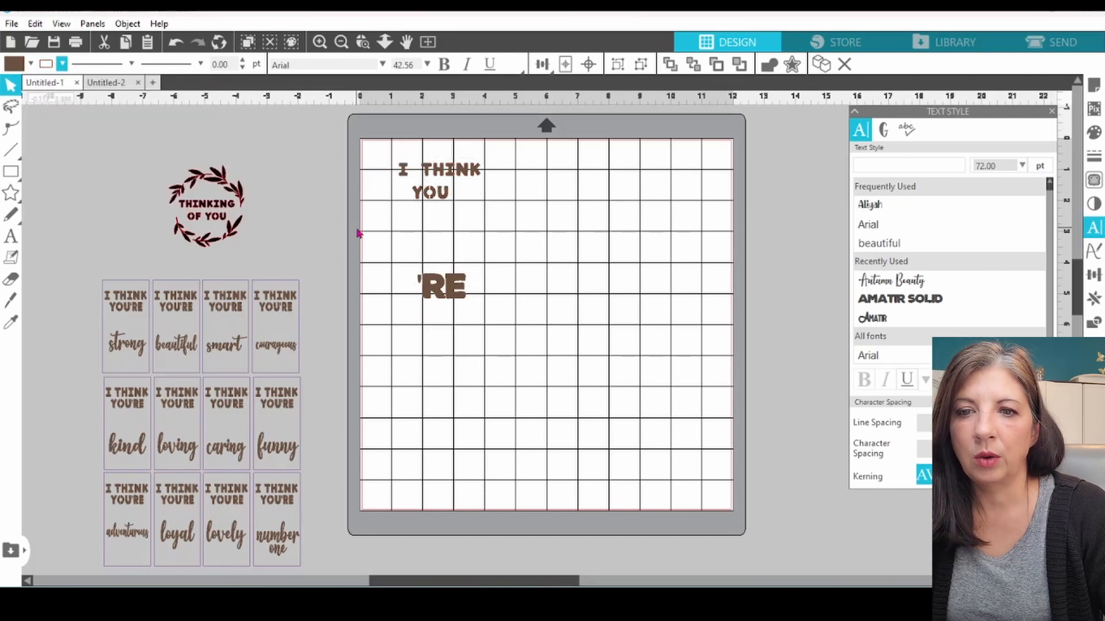
Step: Move the 'RE text directly beside YOU and scale it down to about 0.77 in wide to match the letter height
left_click(438, 290)
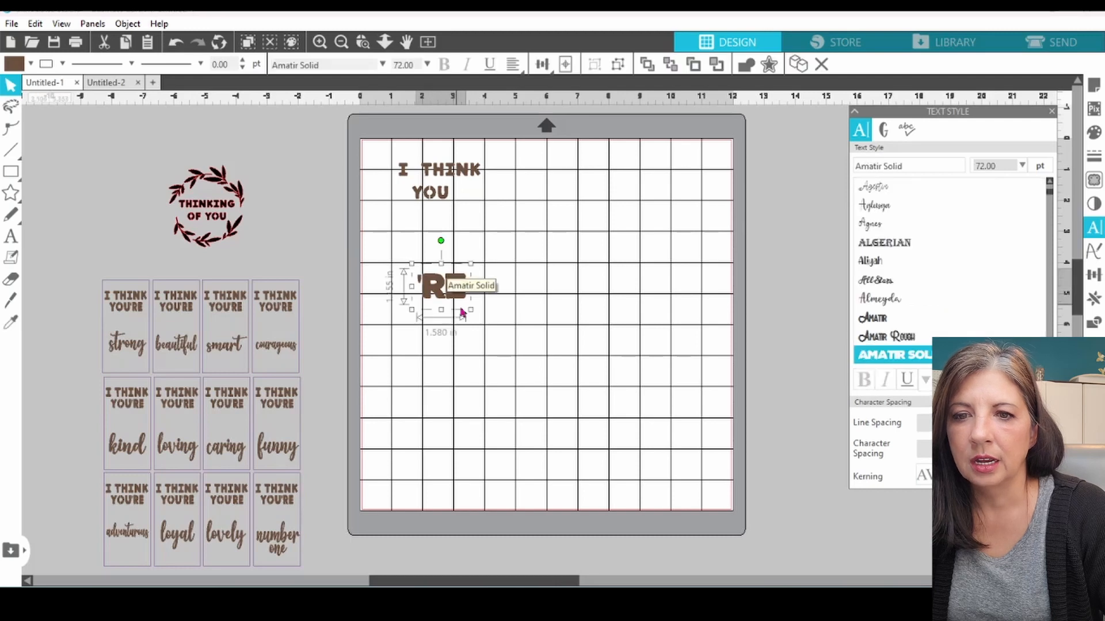
left_click_drag(470, 310, 481, 206)
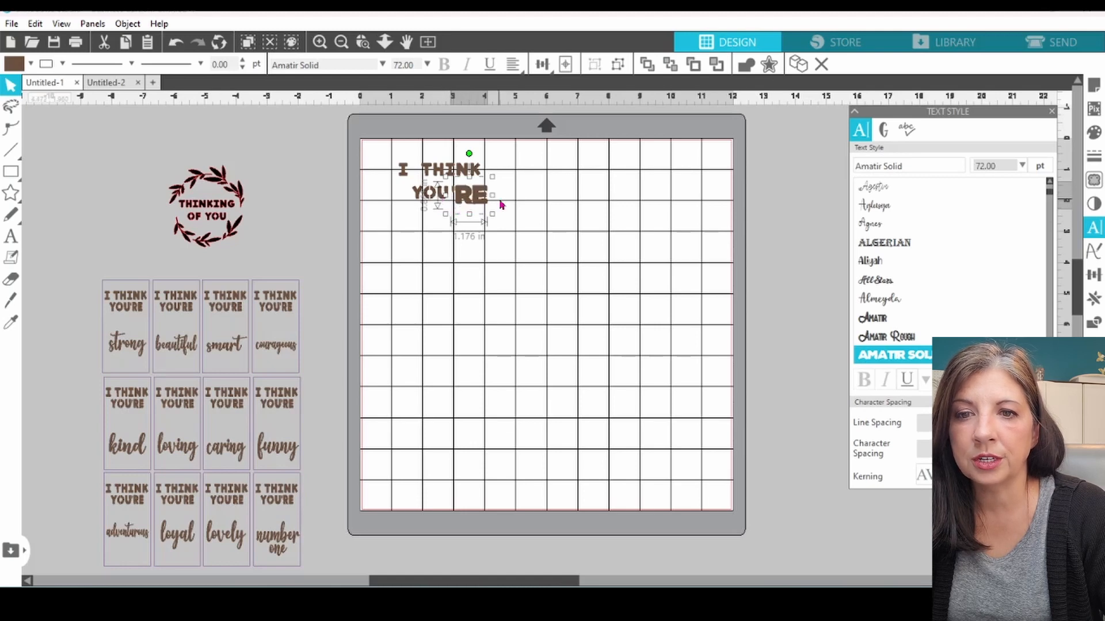
left_click_drag(493, 197, 485, 215)
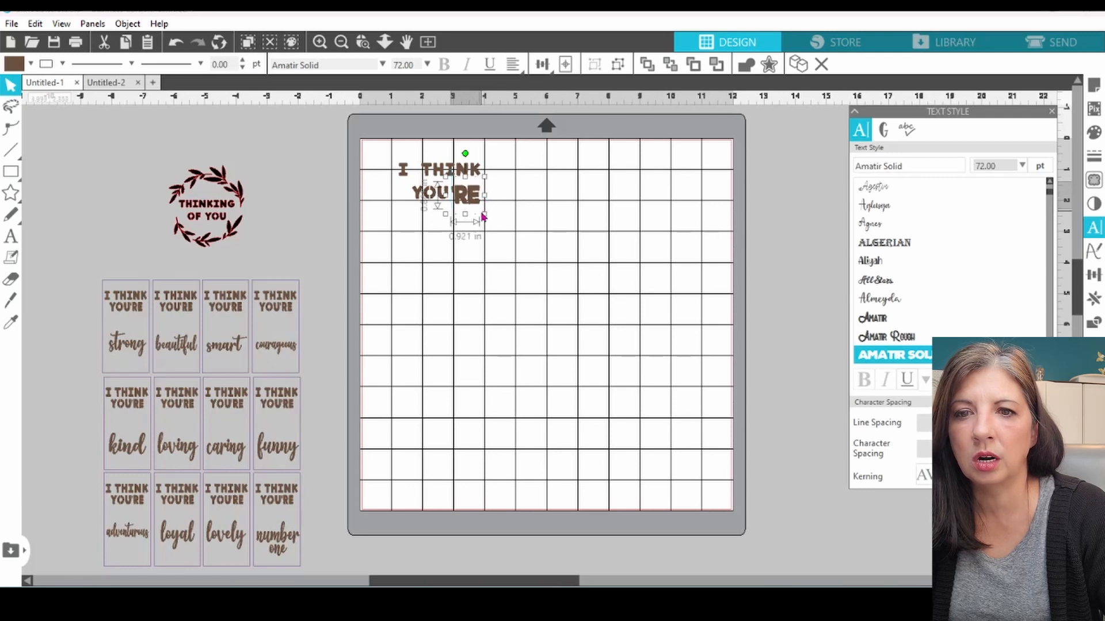
left_click_drag(487, 216, 484, 211)
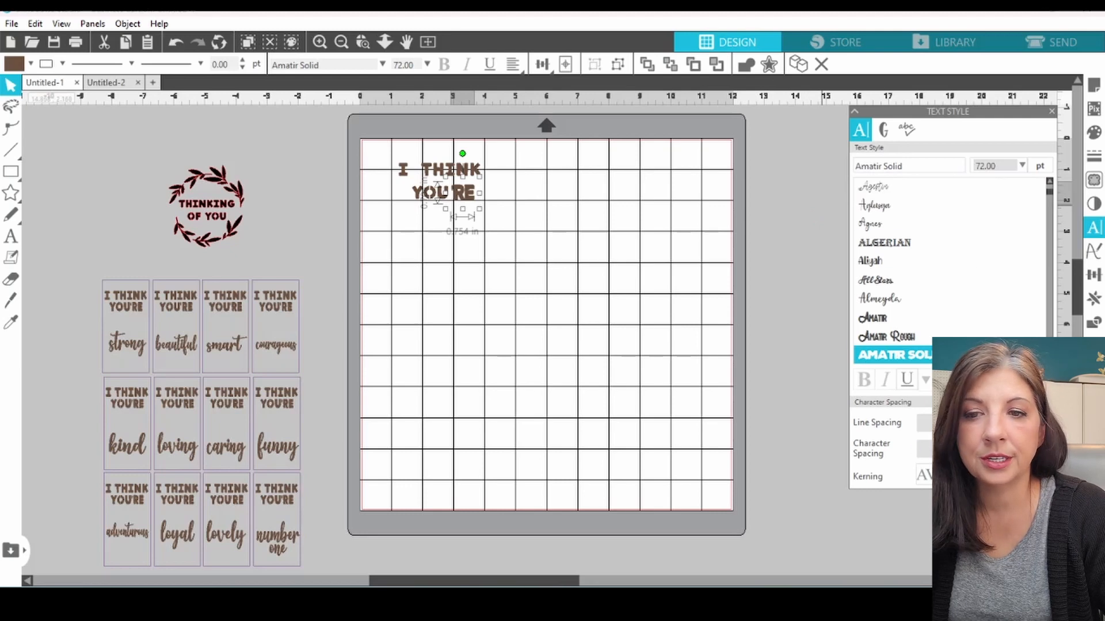
key("ctrl+z")
left_click_drag(481, 194, 485, 193)
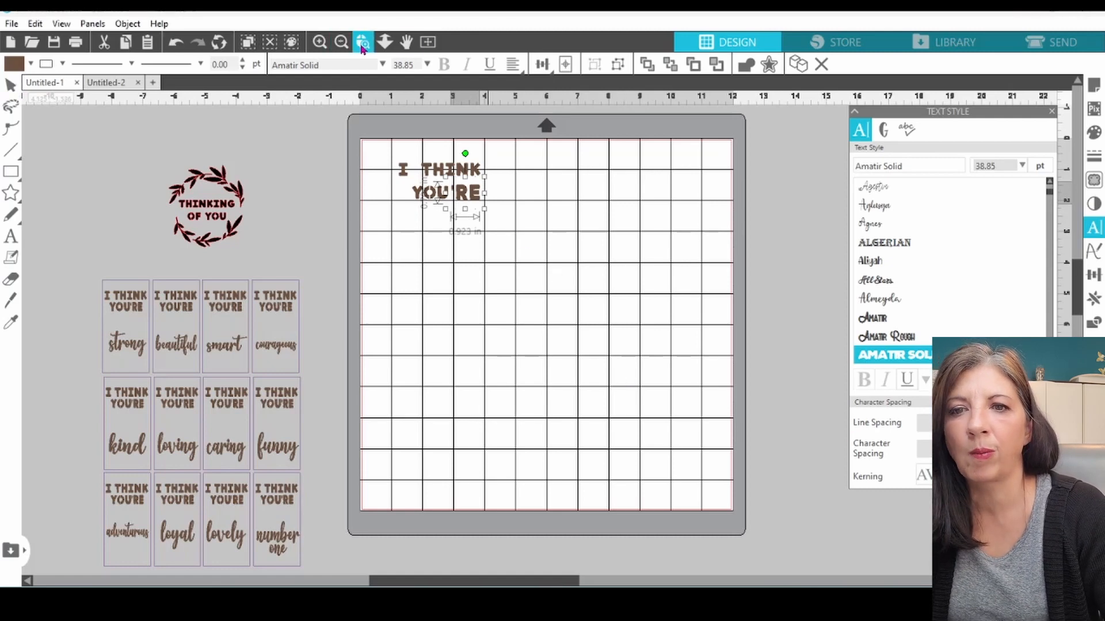
left_click(437, 192)
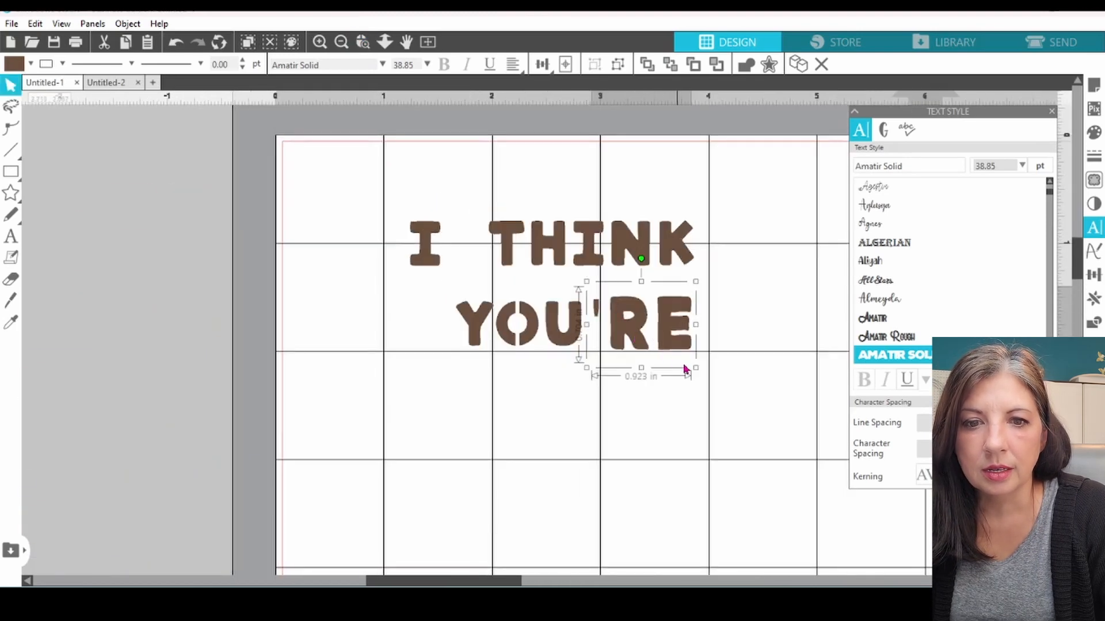
left_click_drag(695, 368, 622, 339)
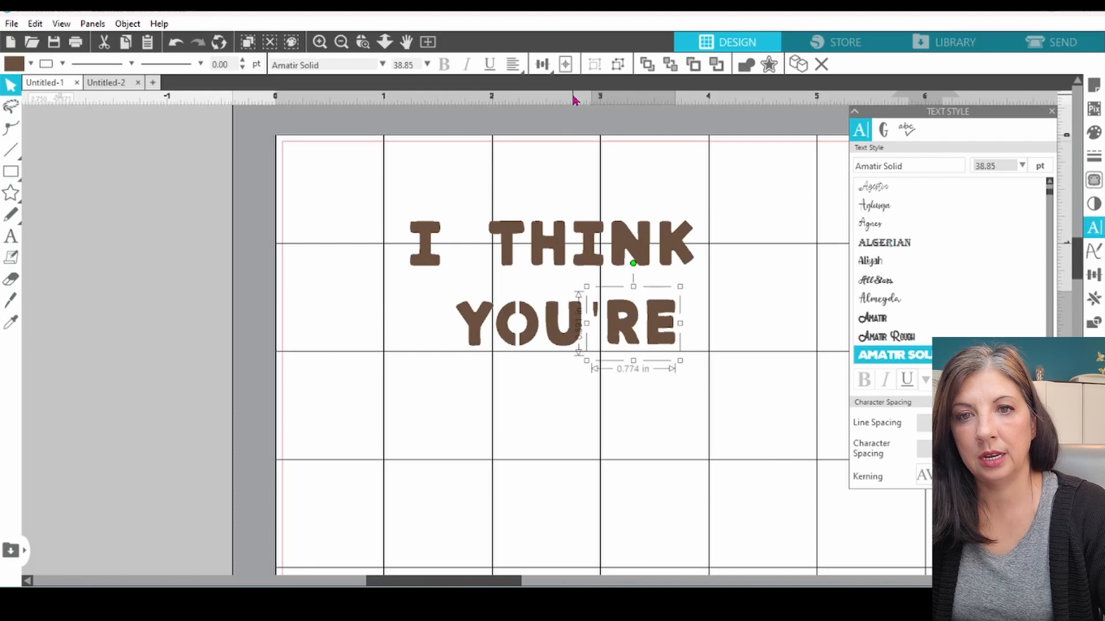
Step: Place two horizontal guides, one along the top edge and one along the baseline of the YOU'RE letters
left_click_drag(562, 101, 573, 302)
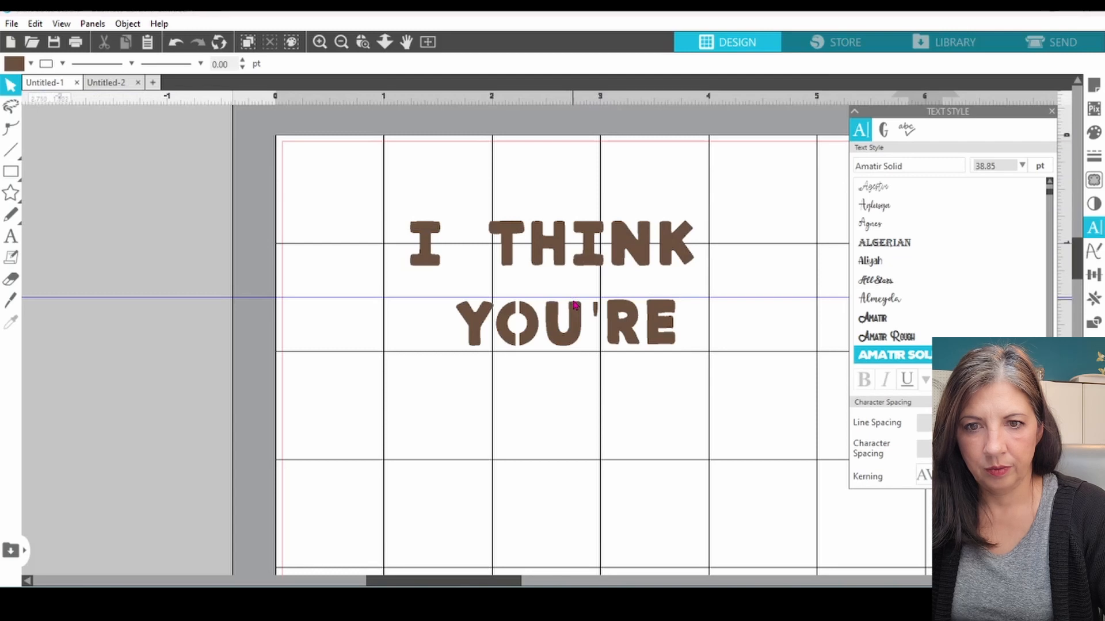
left_click_drag(575, 304, 577, 298)
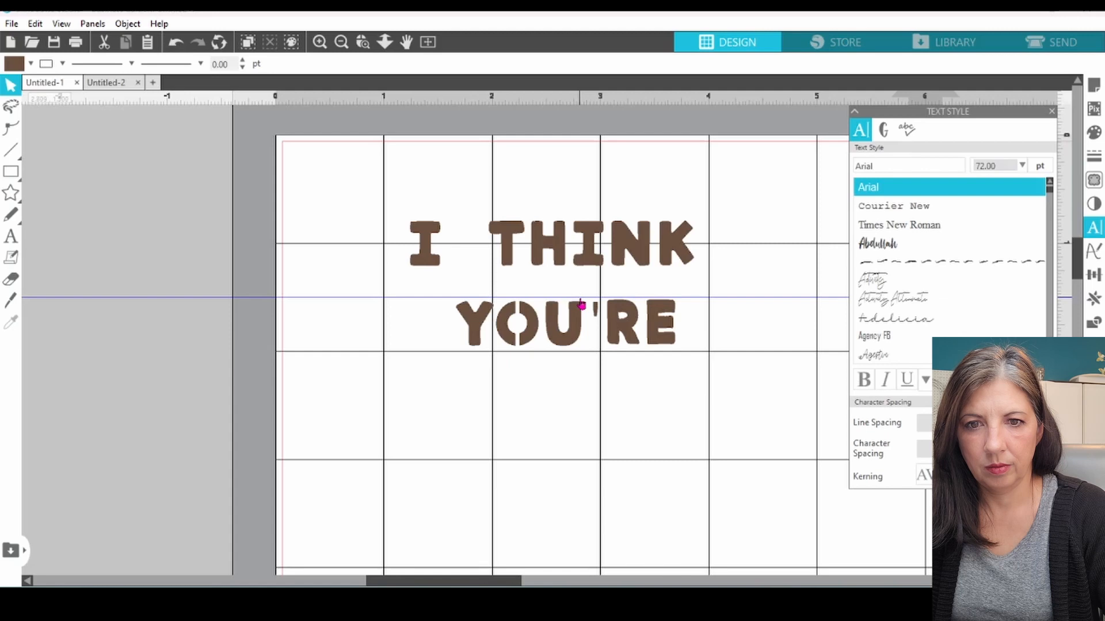
left_click_drag(585, 98, 584, 351)
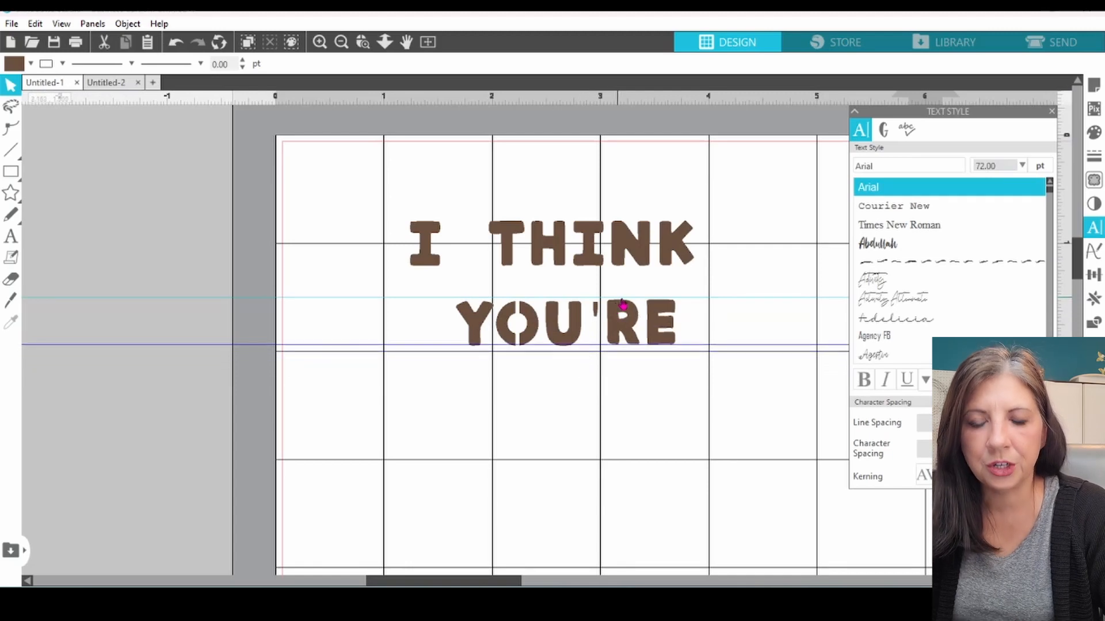
Step: With the 'RE text selected, turn off Snap to Guides in the grid settings
left_click(627, 316)
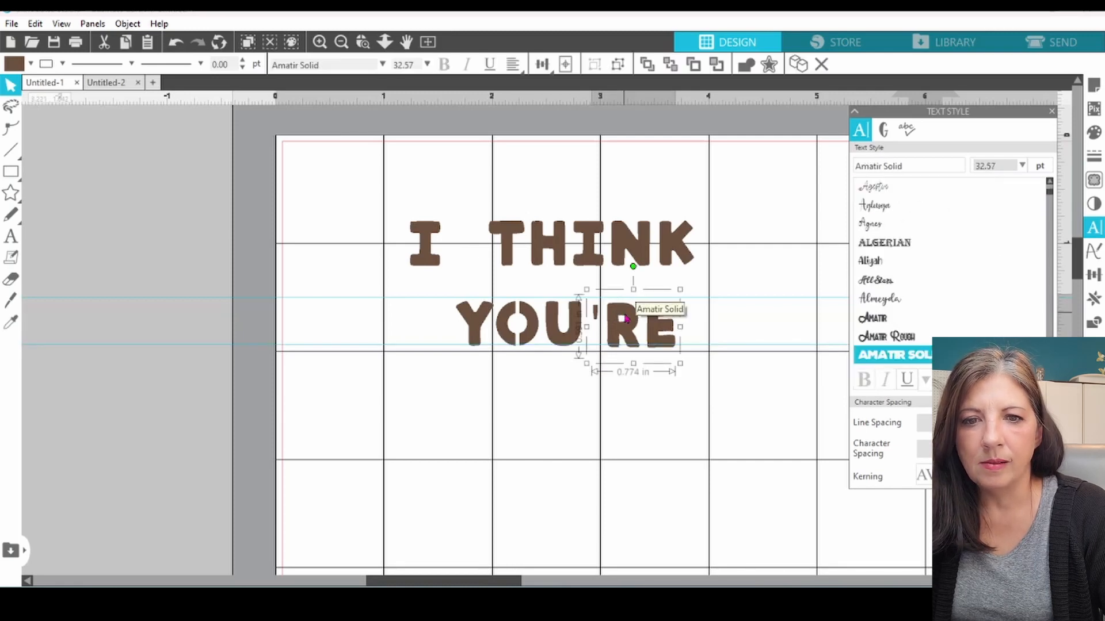
left_click(1095, 87)
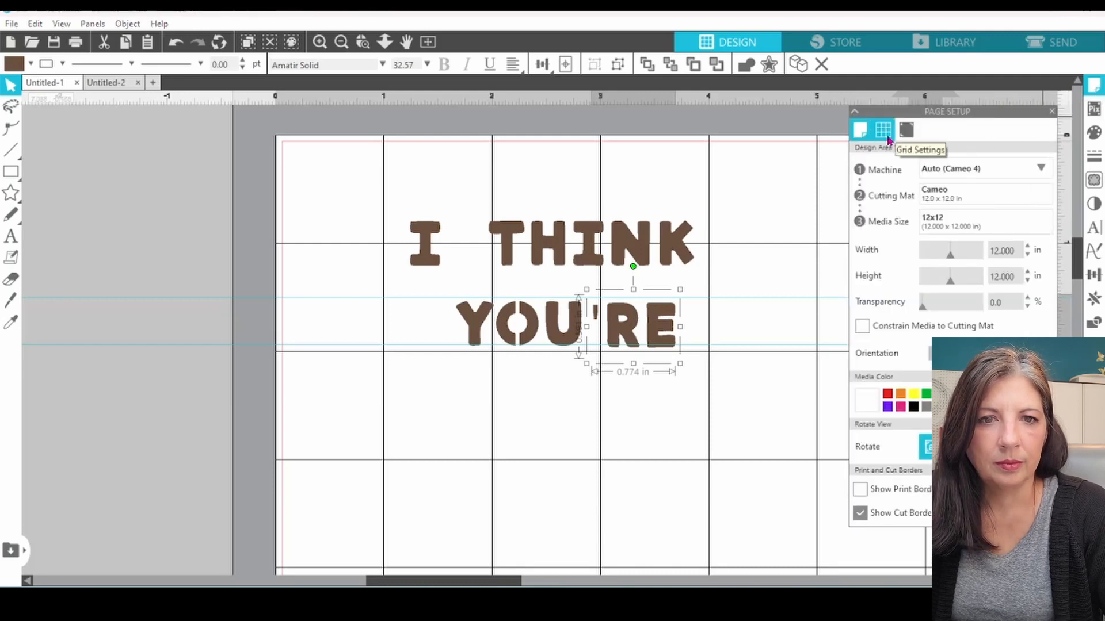
left_click(886, 132)
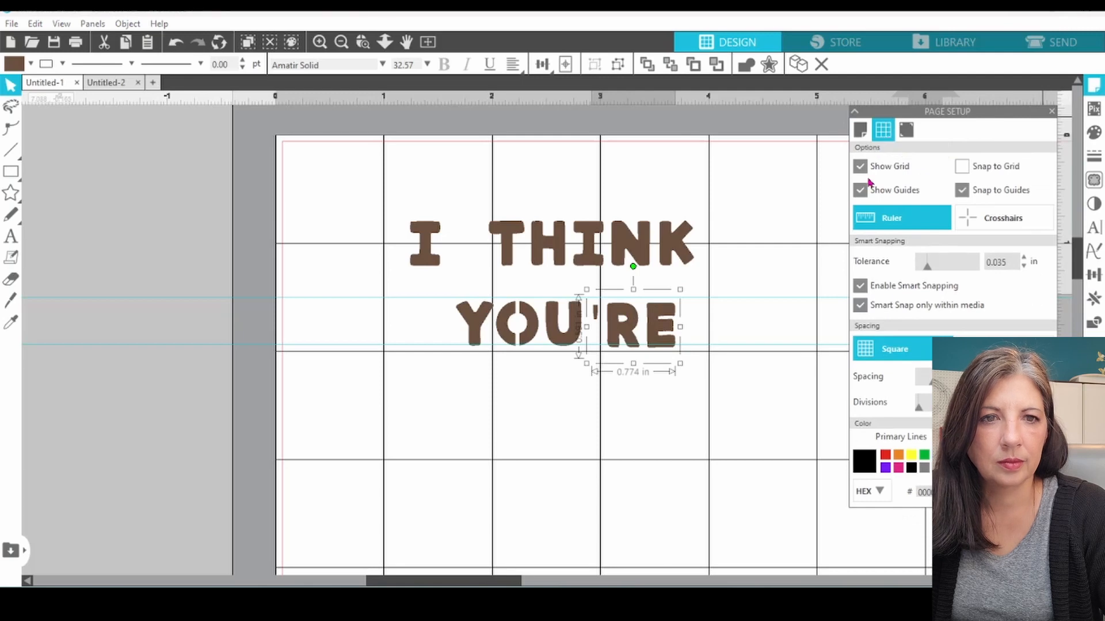
left_click(962, 191)
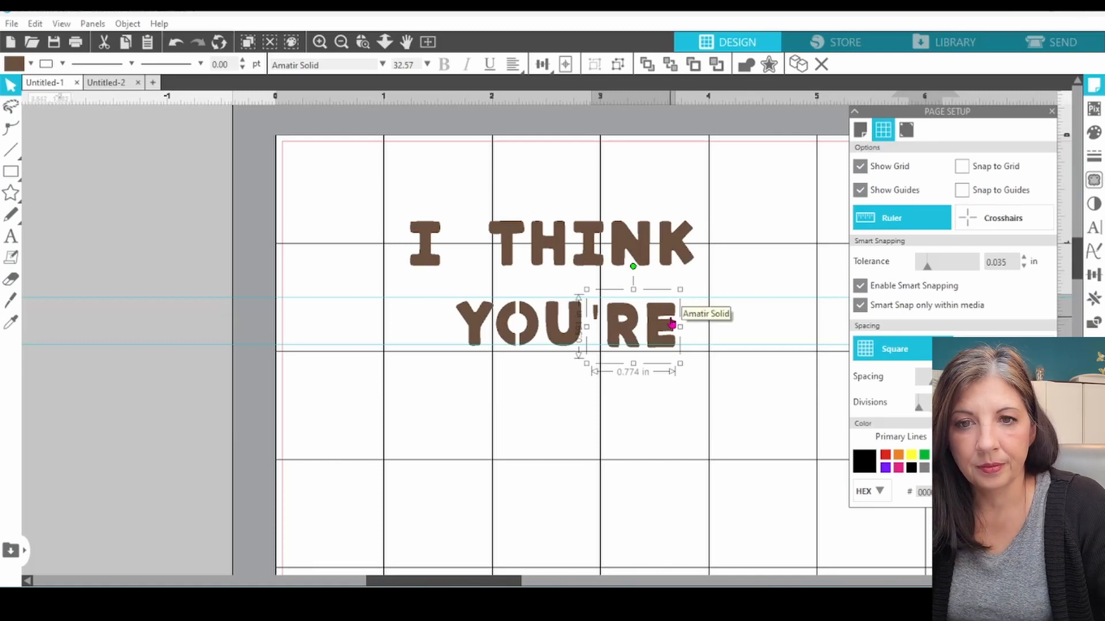
Step: Nudge the 'RE text up between the two guides and scale it down to about 0.76 in wide
key("Up")
key("Up")
key("Up")
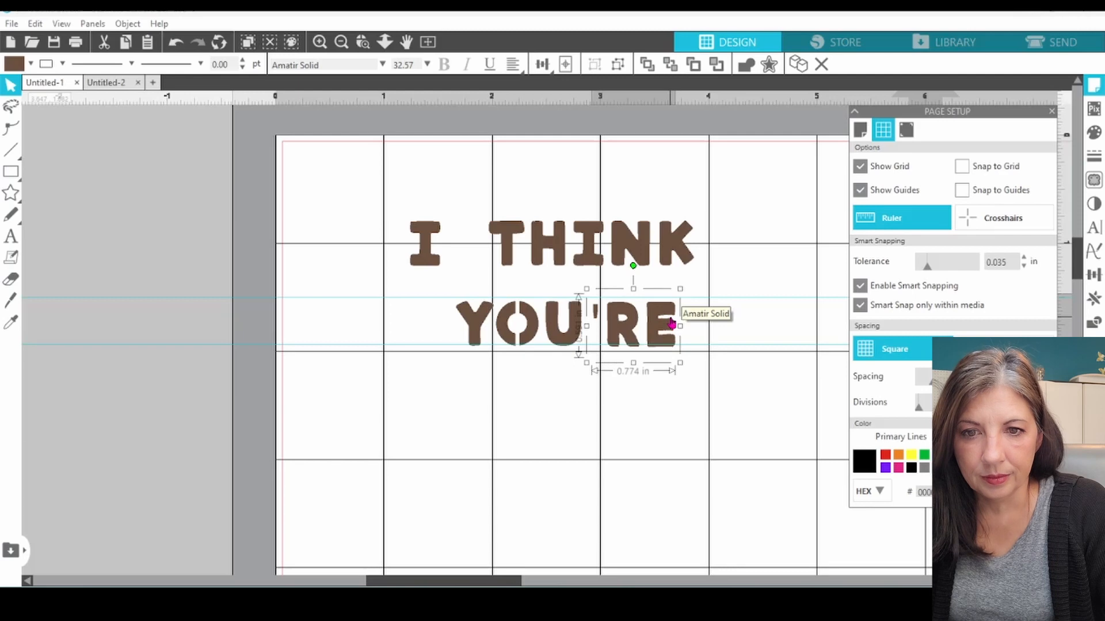
key("Down")
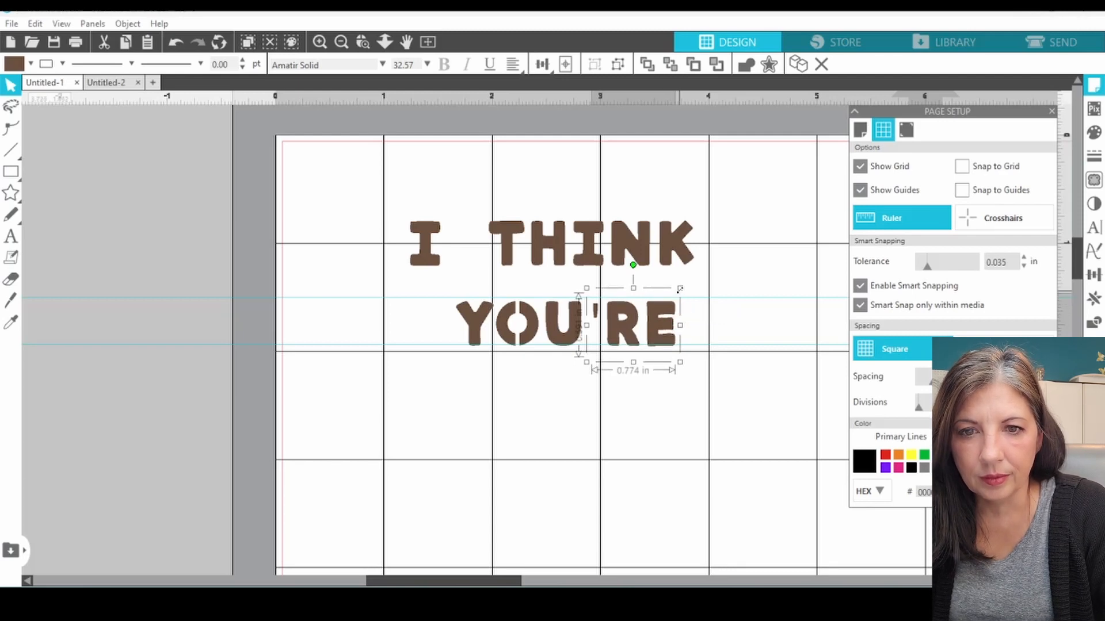
left_click_drag(681, 294, 679, 291)
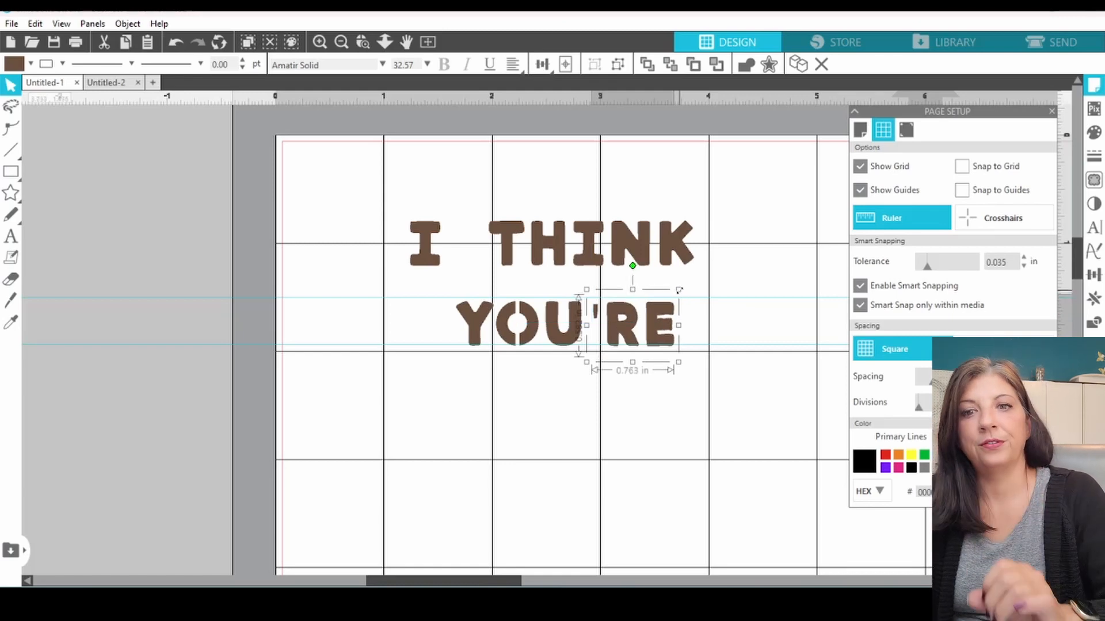
Step: Delete all the guides from the page
left_click(714, 192)
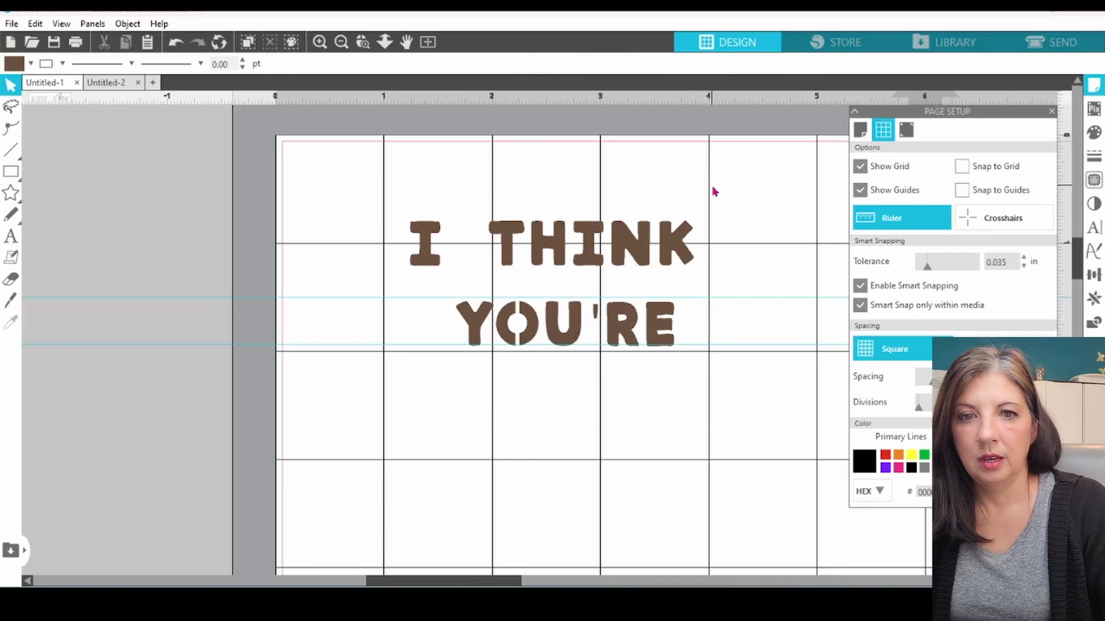
right_click(786, 298)
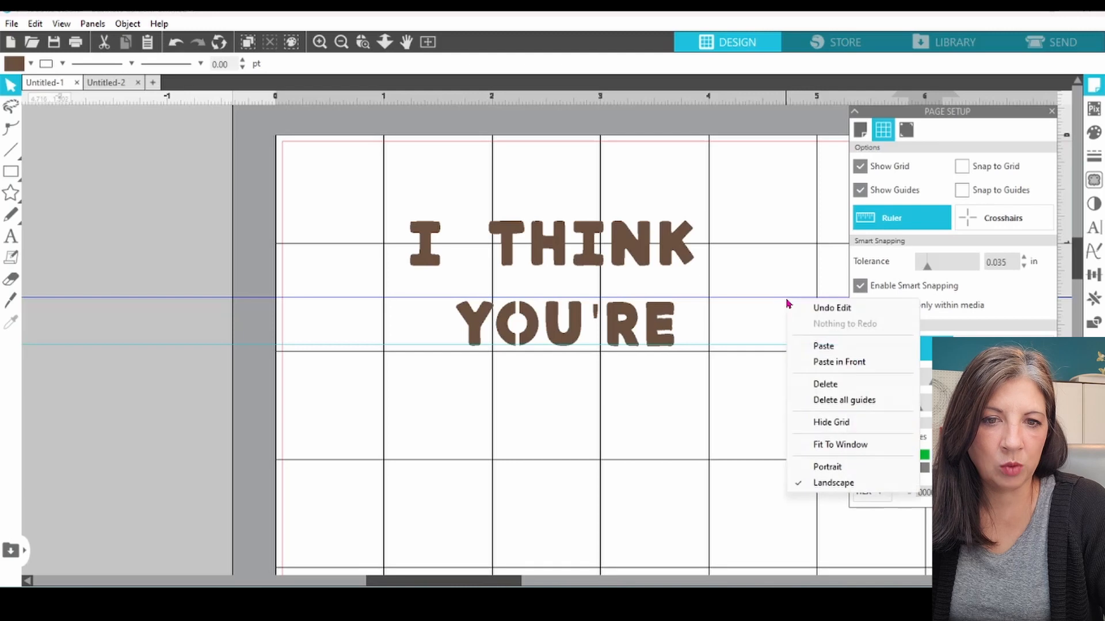
left_click(839, 401)
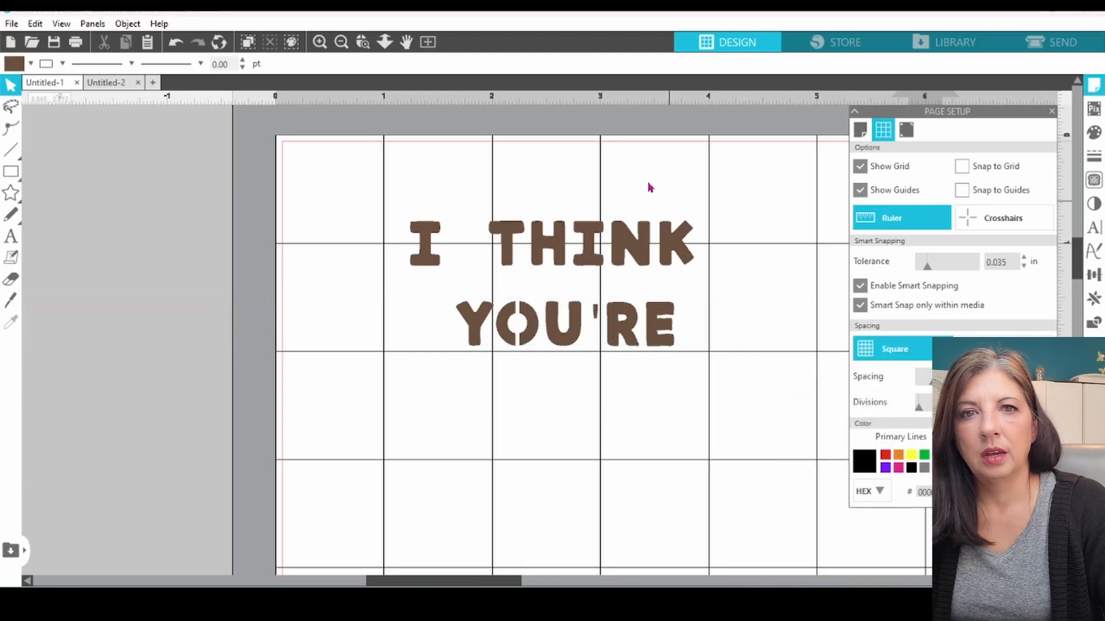
Step: Move the whole set of twelve I THINK YOU'RE tags from beside the mat onto the page
left_click(341, 43)
left_click(341, 43)
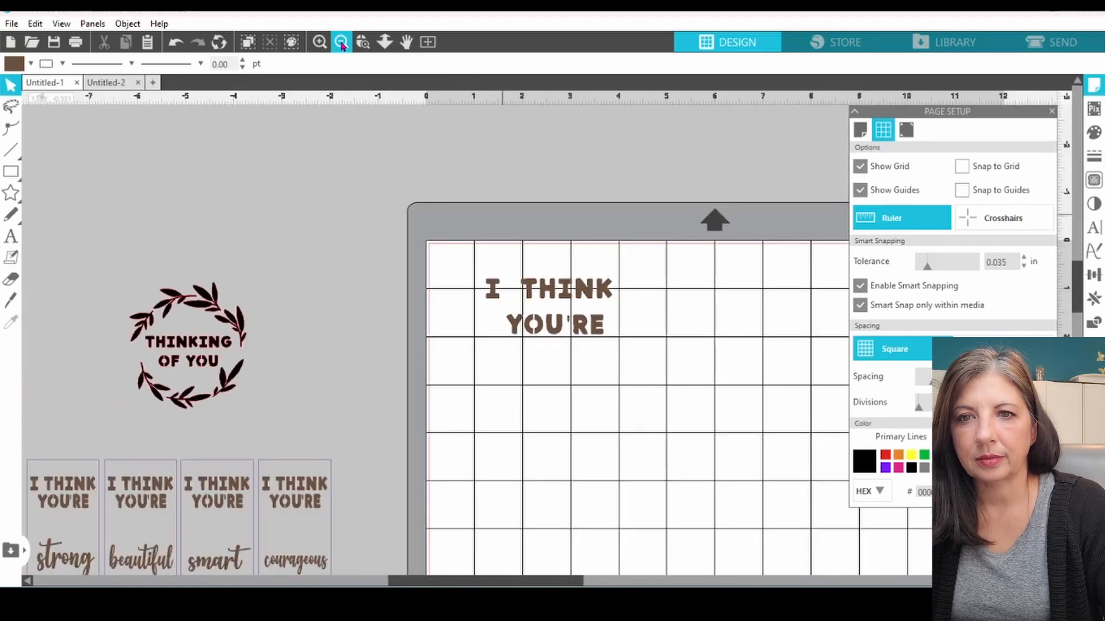
left_click(341, 43)
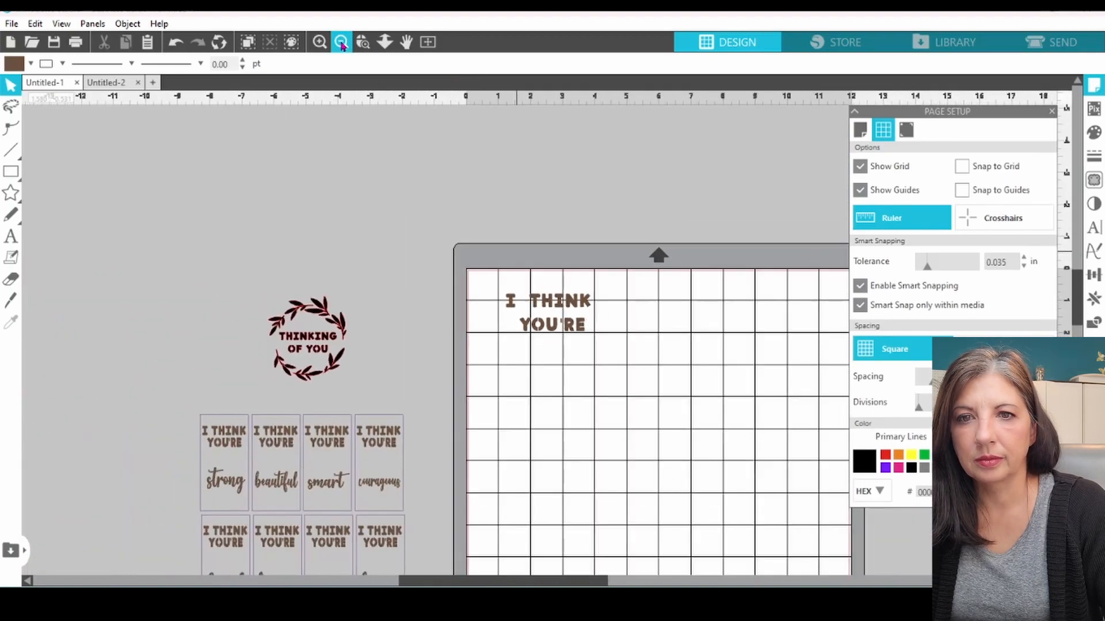
left_click(427, 42)
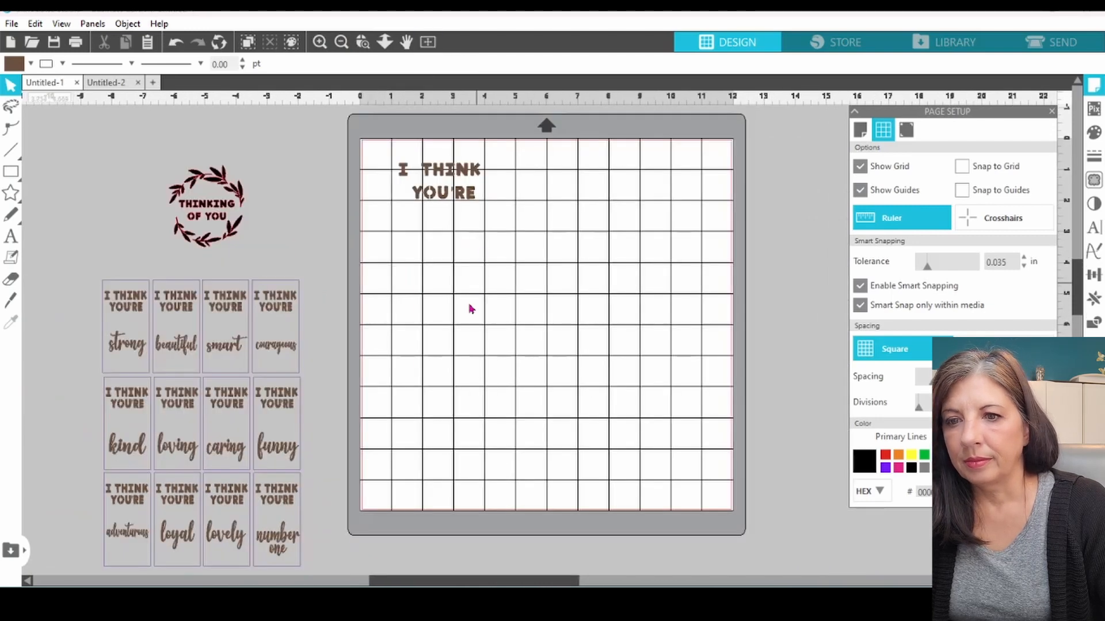
left_click_drag(284, 349, 685, 229)
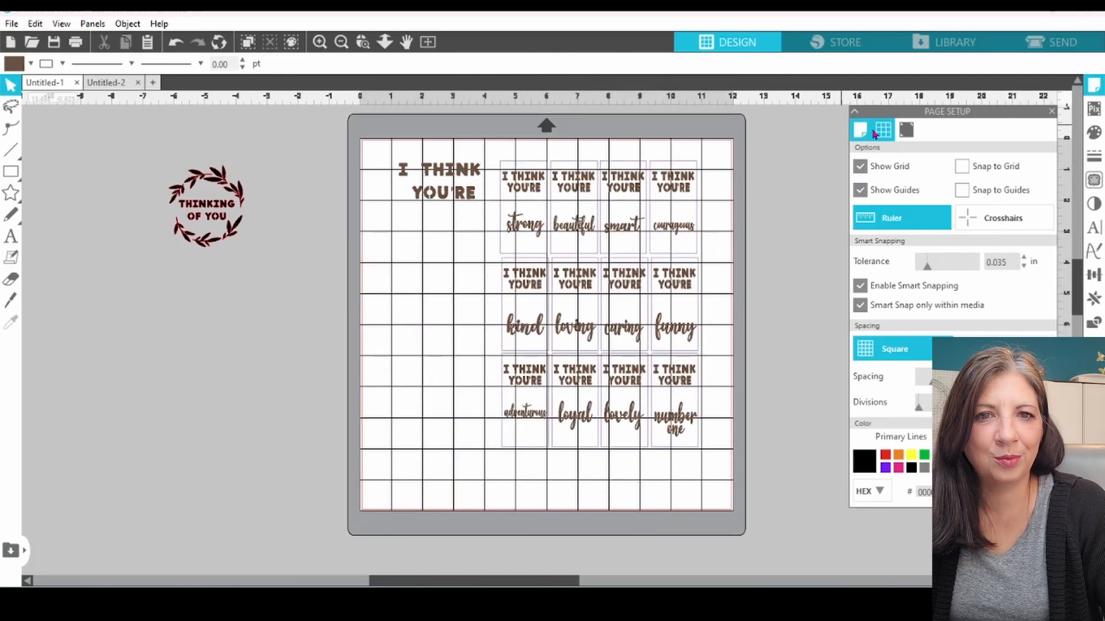
Step: Hide the grid and move the set of twelve tags back off the page, below the wreath design
left_click(863, 168)
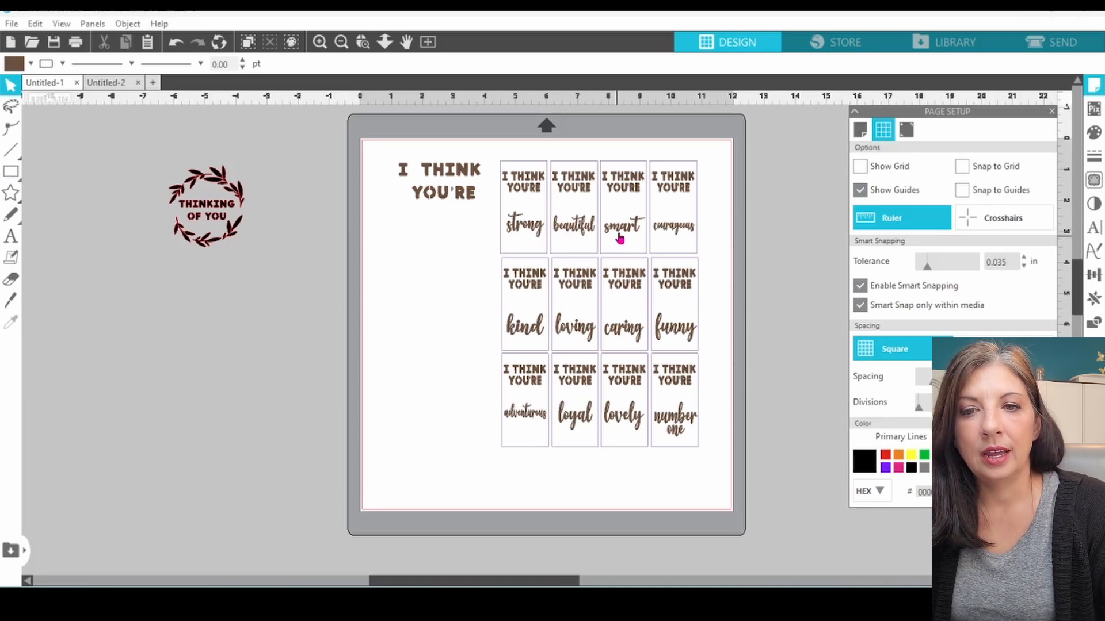
left_click_drag(620, 233, 645, 233)
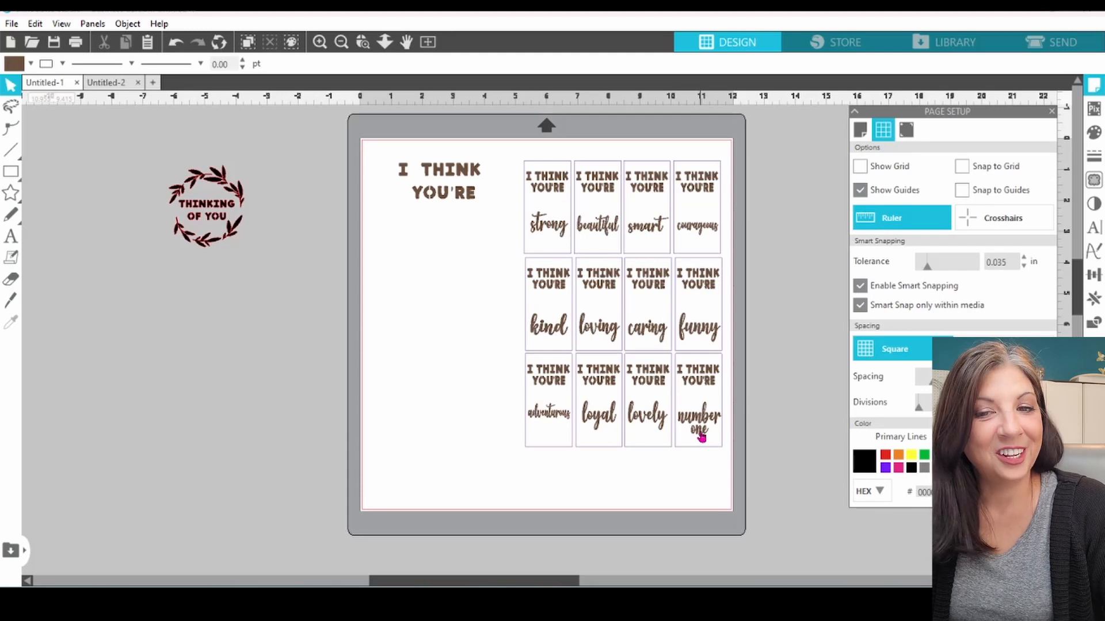
left_click_drag(701, 336, 219, 466)
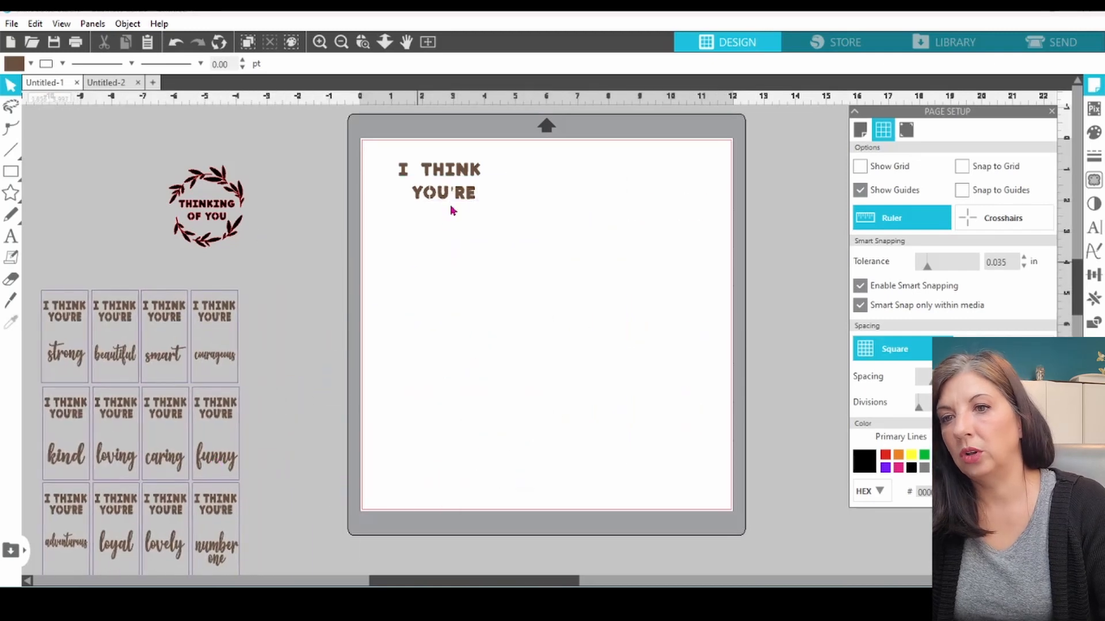
Step: Group I THINK, YOU and 'RE into one object and move it off the page beside the THINKING OF YOU wreath
left_click_drag(466, 195, 149, 199)
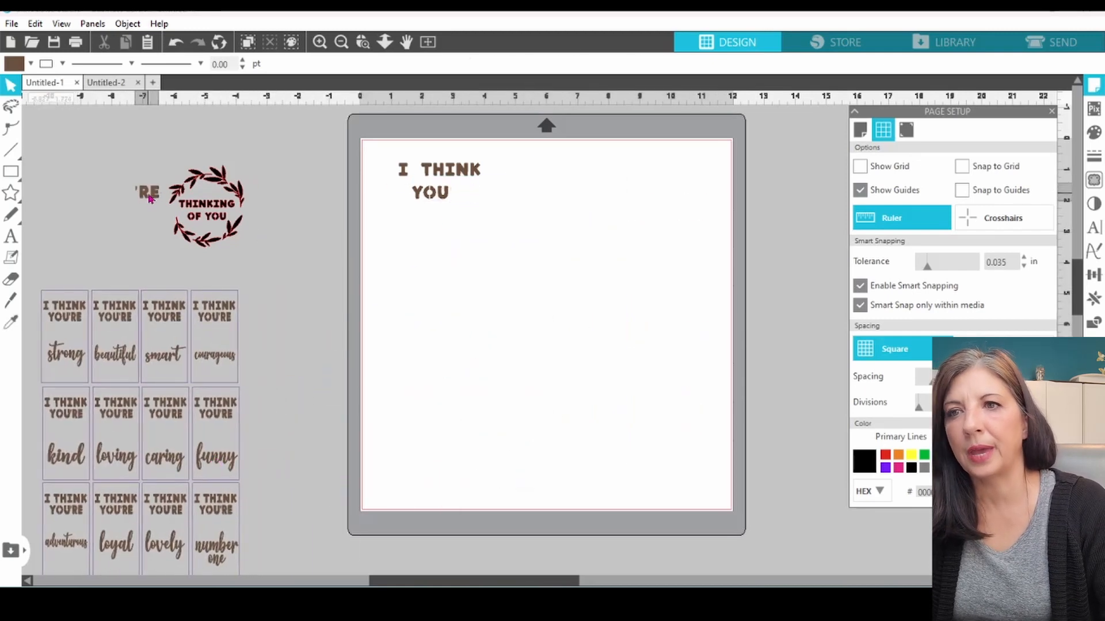
left_click(176, 41)
left_click_drag(387, 155, 489, 223)
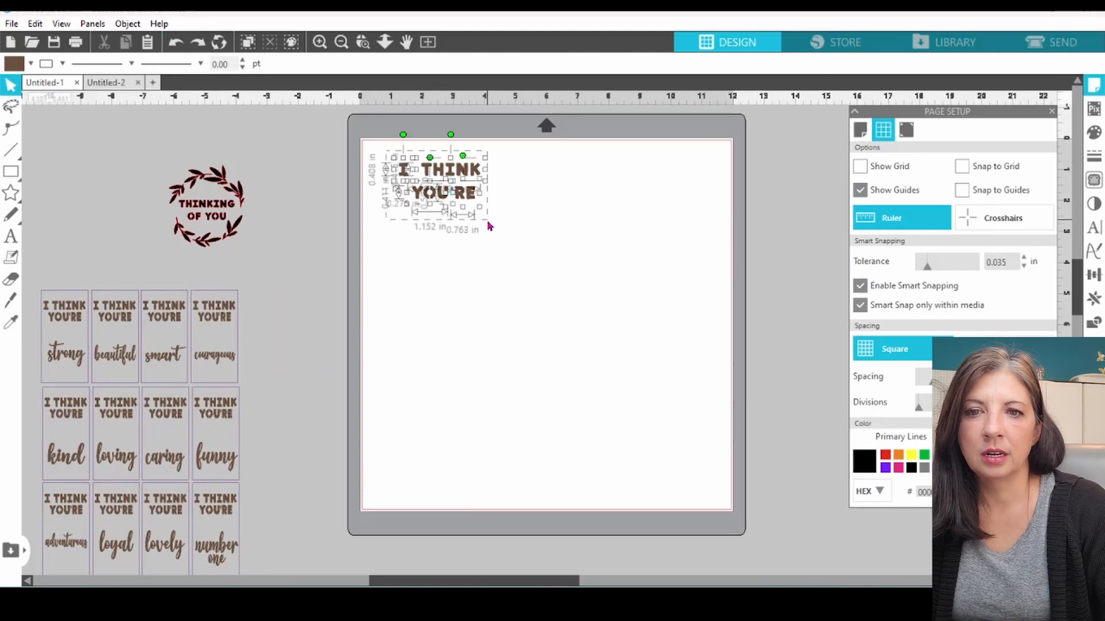
right_click(471, 207)
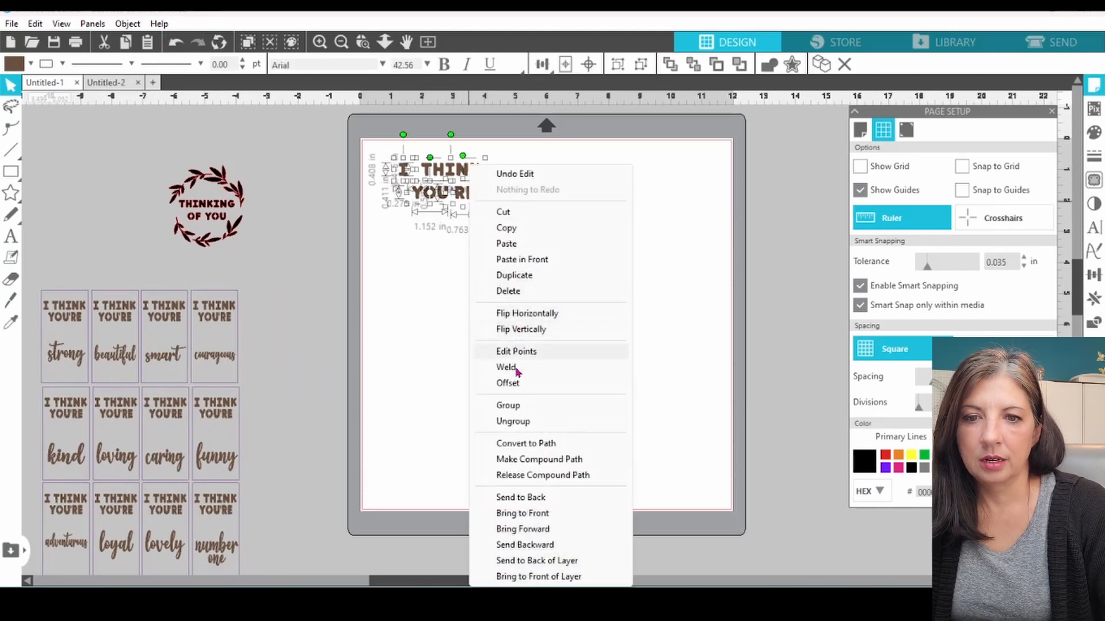
left_click(515, 410)
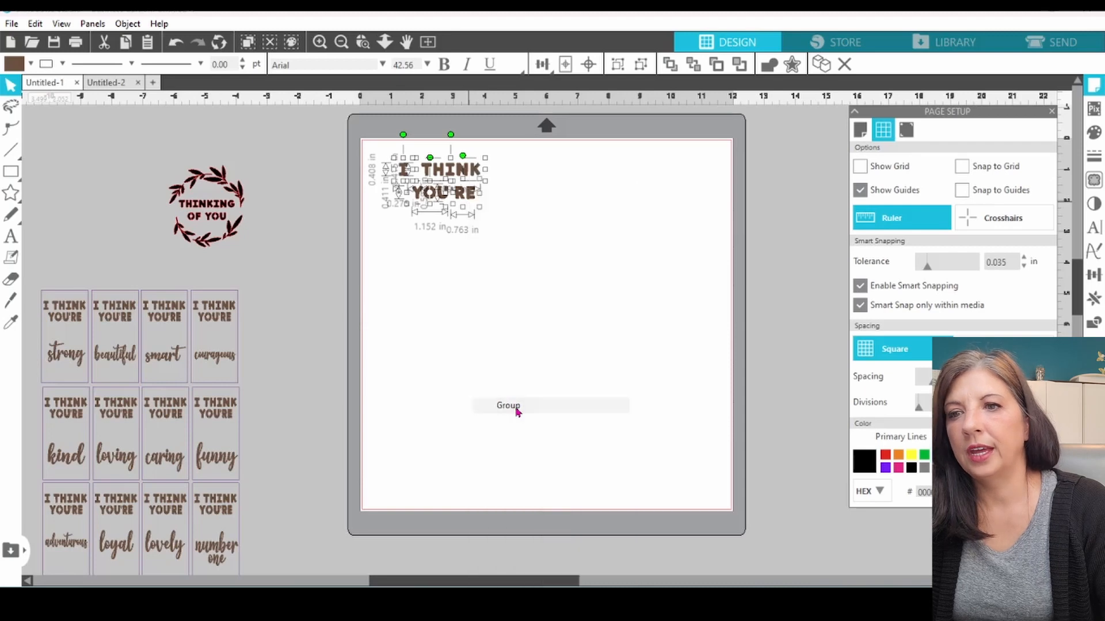
left_click_drag(473, 198, 147, 213)
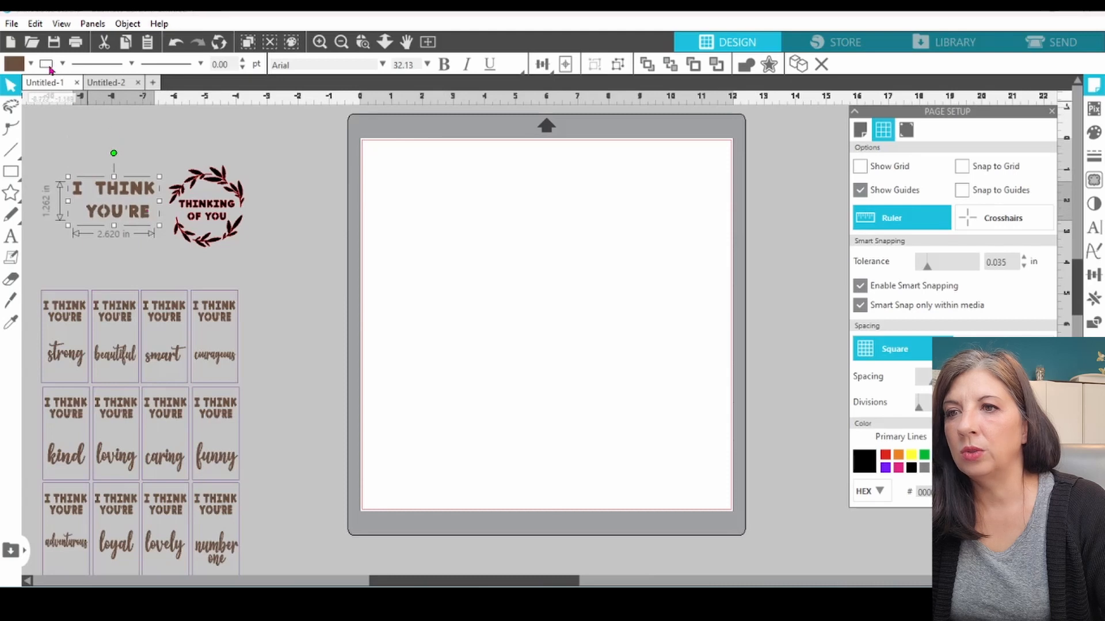
Step: Start merging a file and open the PNG folder inside the Rolled-Flowers-3D-Paper-Flowers-Bundle folder in Downloads
left_click(12, 23)
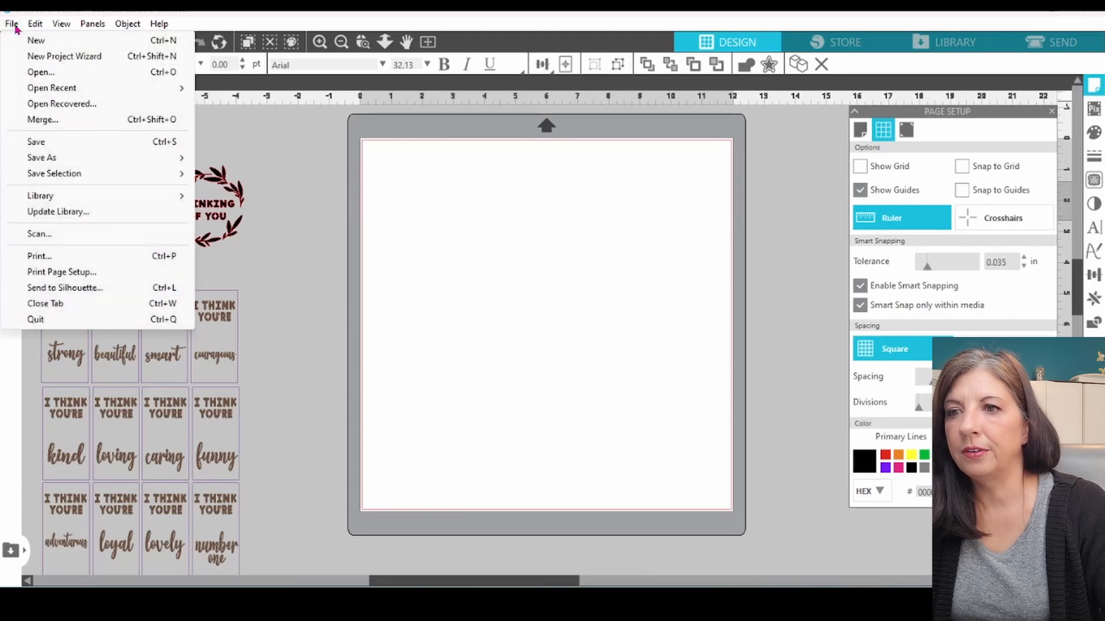
left_click(50, 121)
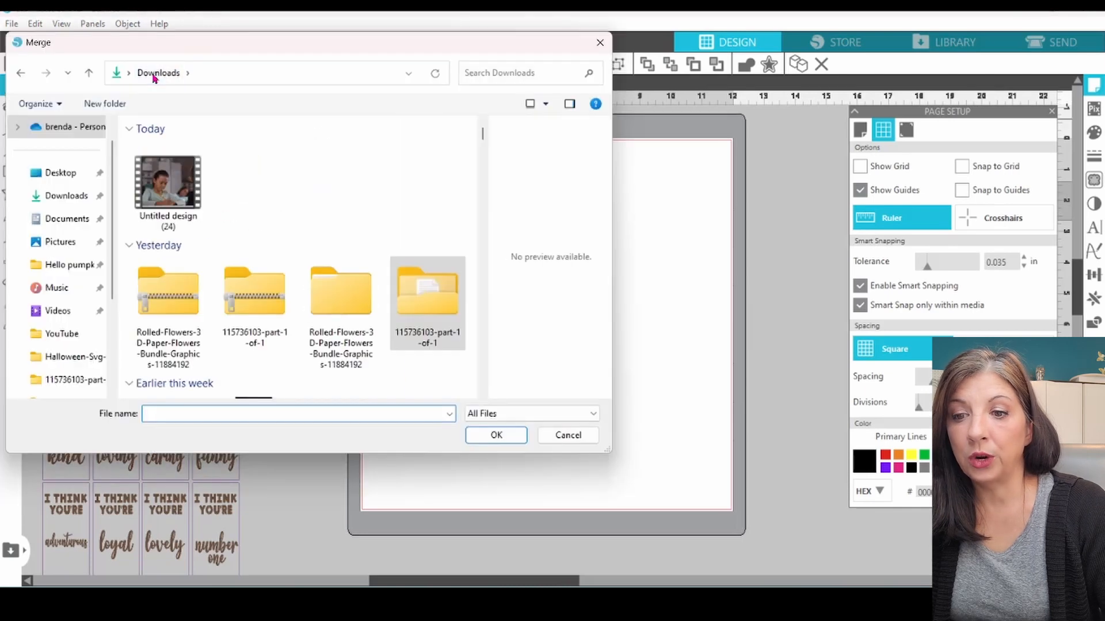
left_click(341, 292)
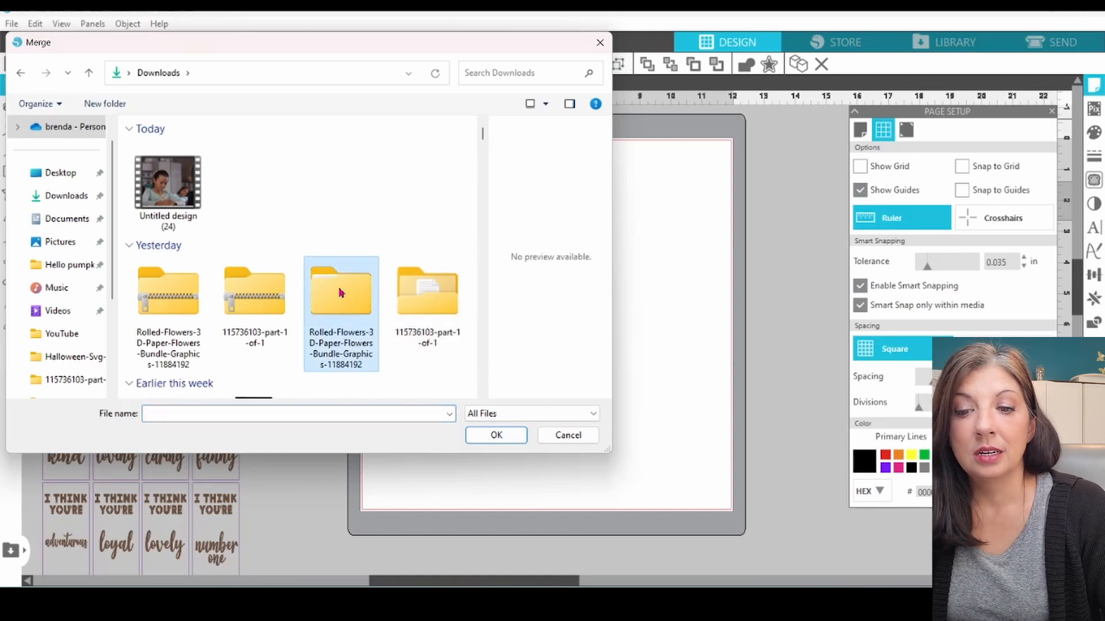
left_click(482, 439)
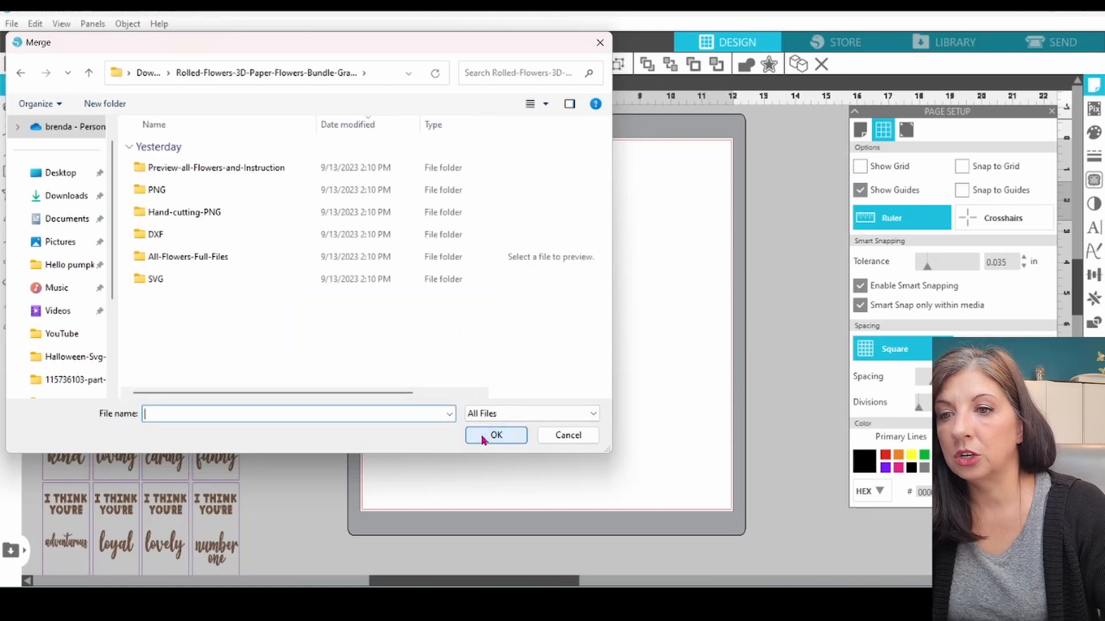
left_click(145, 195)
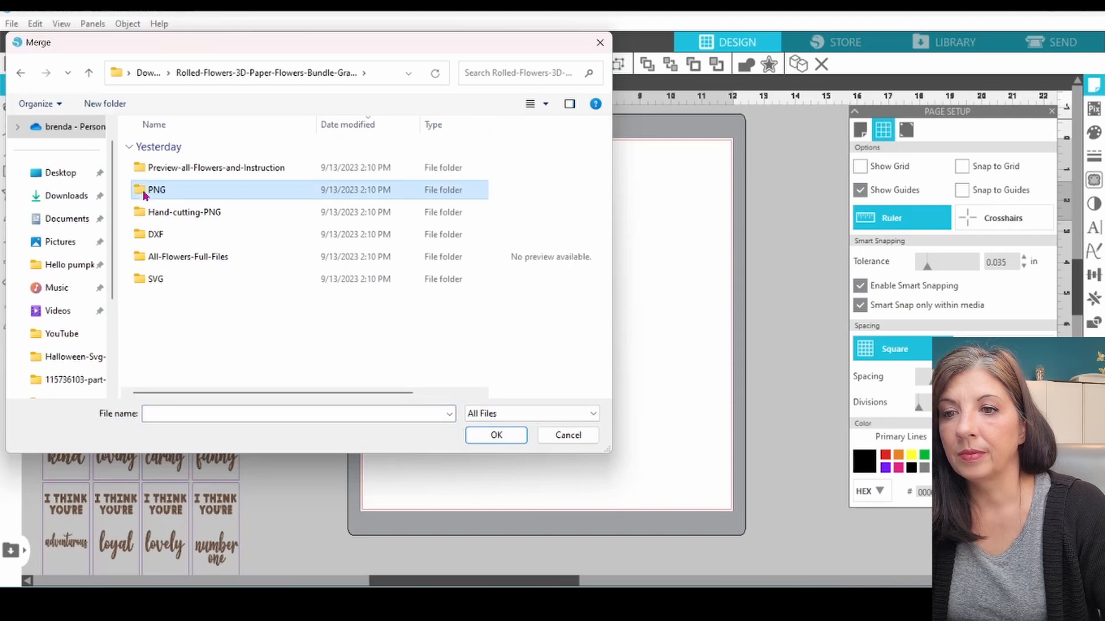
double_click(145, 195)
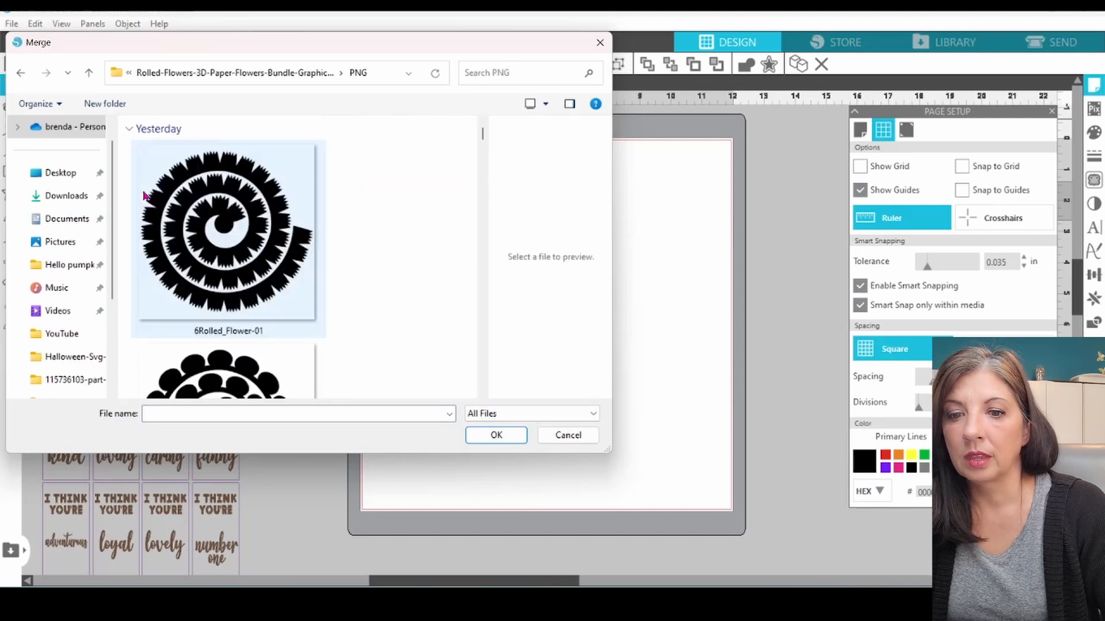
Step: Merge the 50Rolled_Flower-01 image into the design and select it on the page
left_click(483, 395)
left_click(483, 395)
left_click(484, 395)
left_click(483, 395)
left_click(483, 395)
left_click(483, 395)
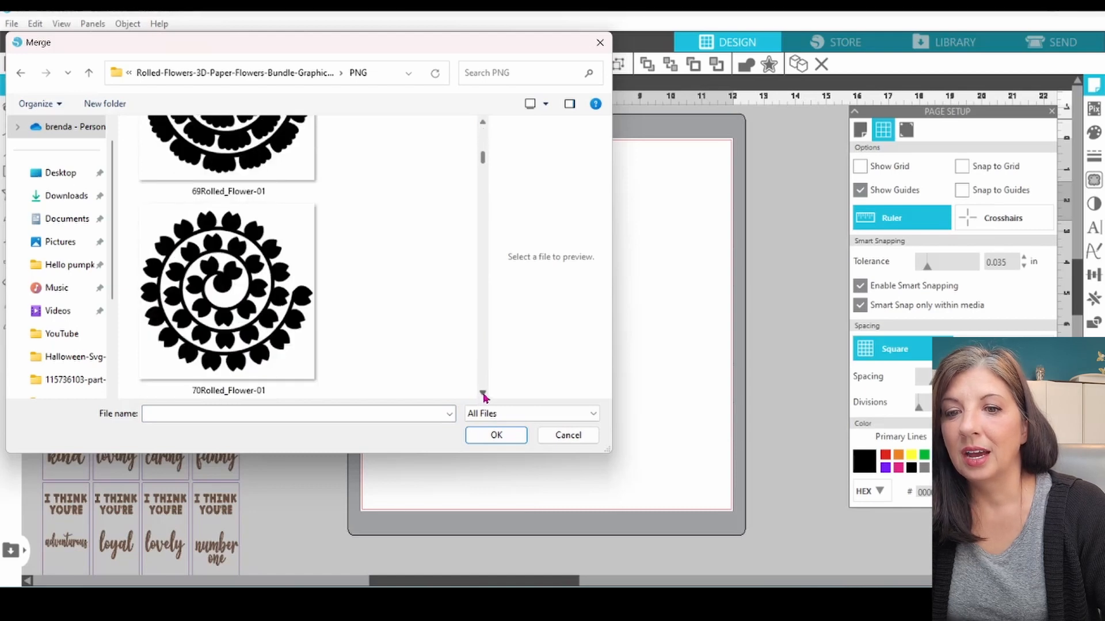
left_click(483, 394)
left_click(483, 395)
left_click(484, 395)
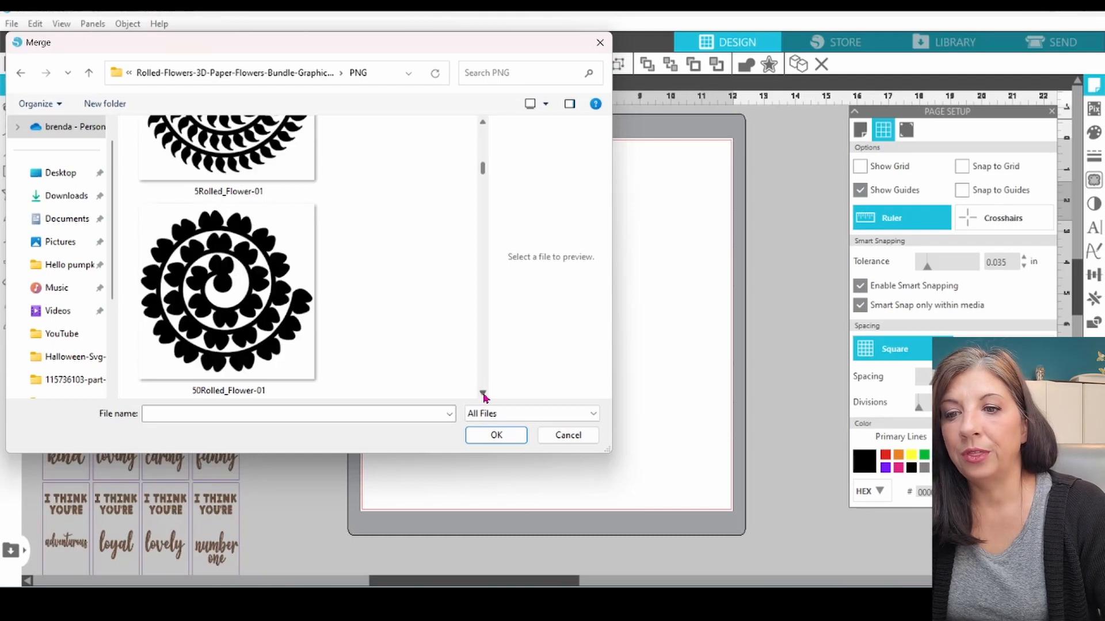
double_click(213, 299)
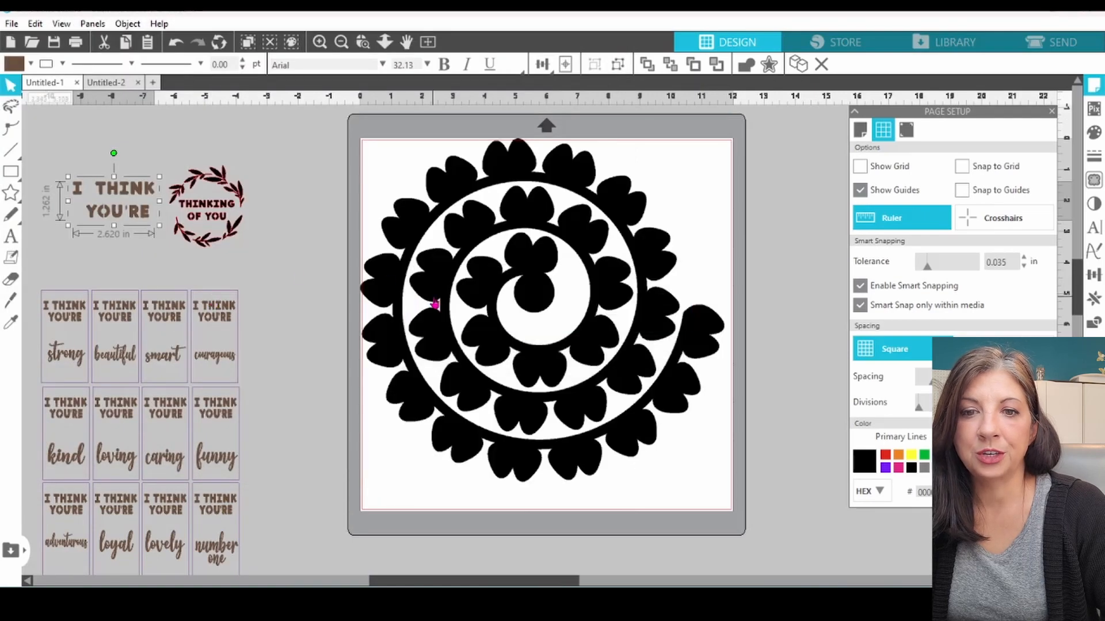
left_click(433, 306)
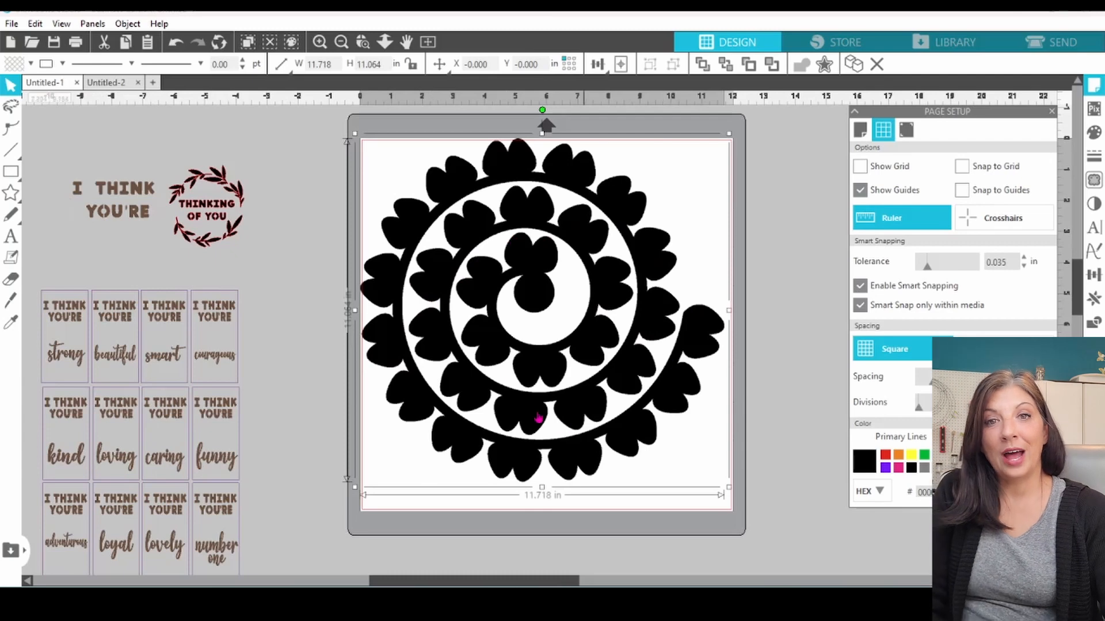